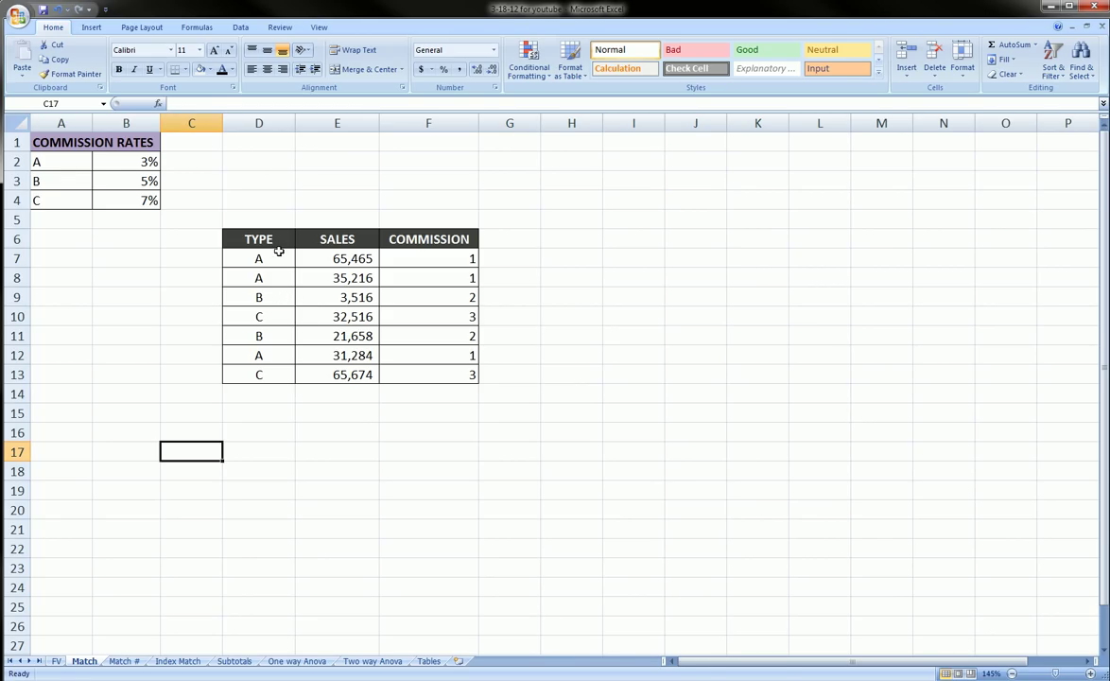
Highlight the sales table, its TYPE, SALES and COMMISSION columns, and the commission rates list
{"action": "left_click_drag", "start_coordinate": [242, 236], "coordinate": [447, 368]}
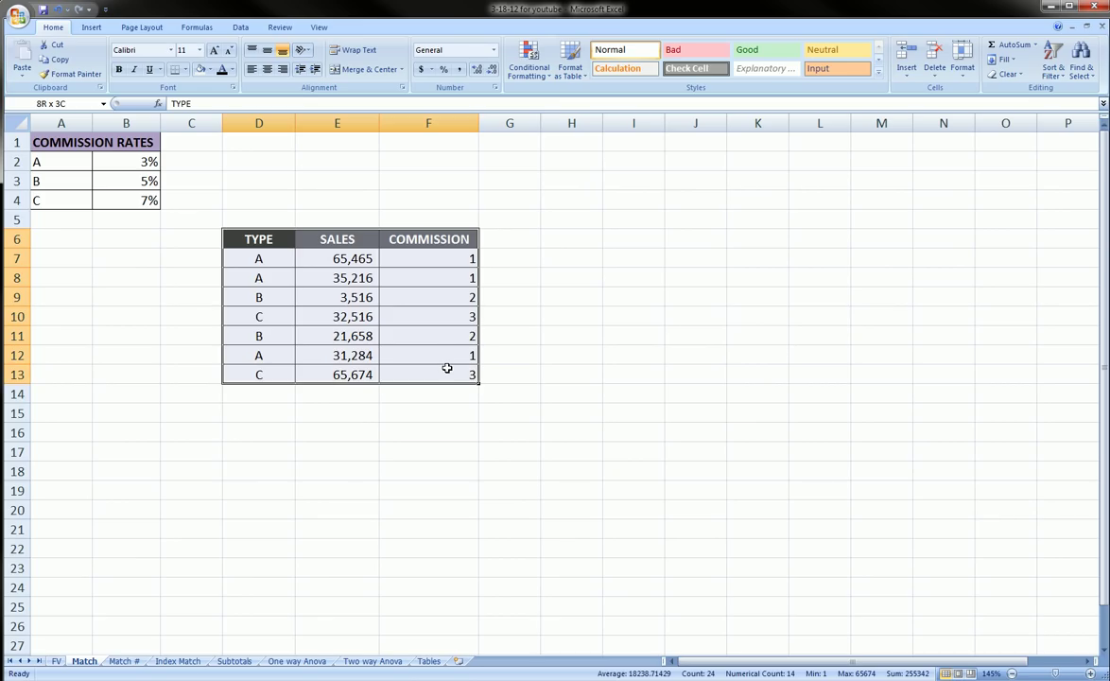
{"action": "left_click_drag", "start_coordinate": [236, 236], "coordinate": [258, 375]}
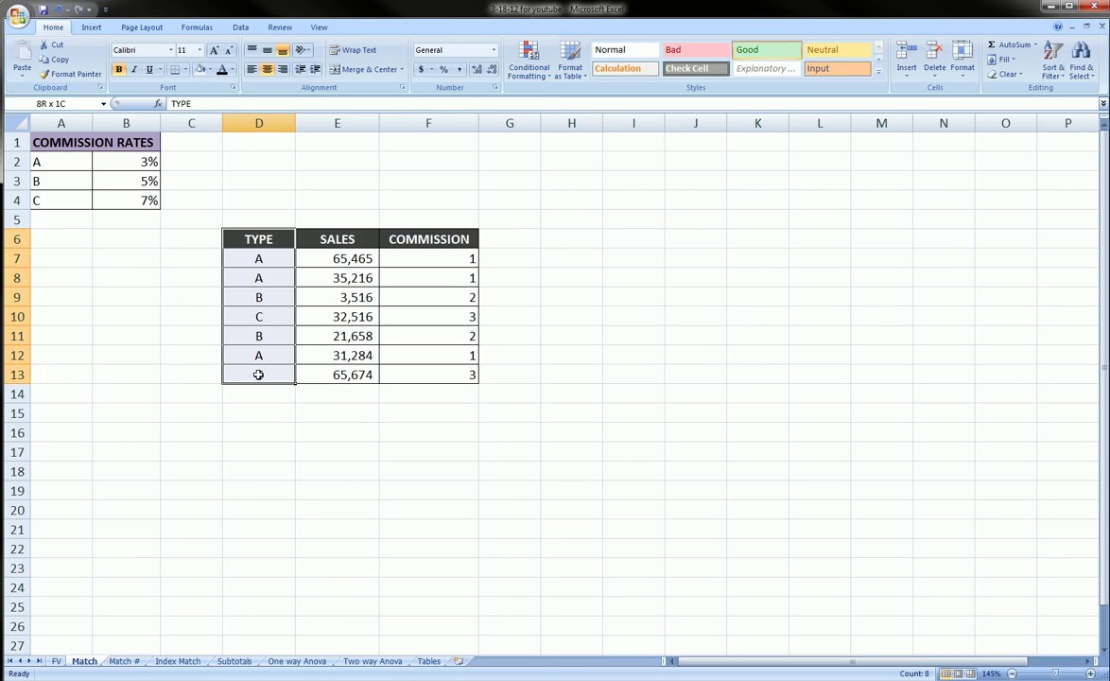
{"action": "left_click_drag", "start_coordinate": [57, 142], "coordinate": [135, 195]}
{"action": "left_click_drag", "start_coordinate": [317, 238], "coordinate": [348, 376]}
{"action": "left_click_drag", "start_coordinate": [433, 238], "coordinate": [434, 372]}
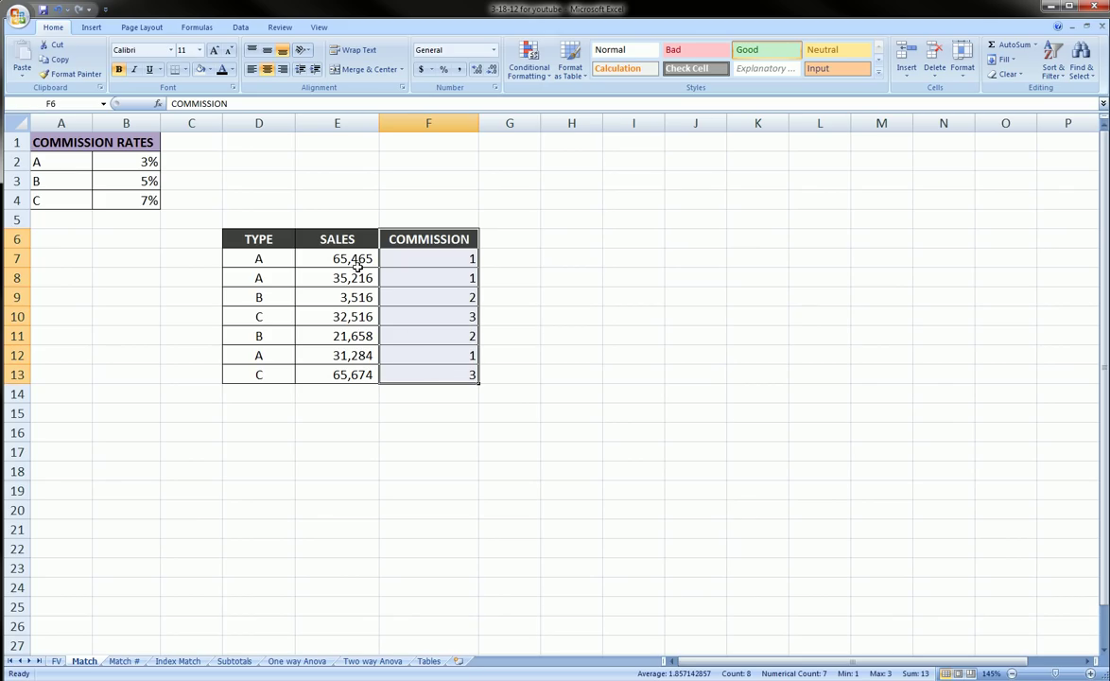
{"action": "left_click", "coordinate": [206, 260]}
{"action": "left_click", "coordinate": [210, 276]}
{"action": "left_click", "coordinate": [216, 299]}
{"action": "left_click", "coordinate": [217, 335]}
Inspect the type in D7, the sales value in E7 and the MATCH formula in F7
{"action": "left_click", "coordinate": [256, 257]}
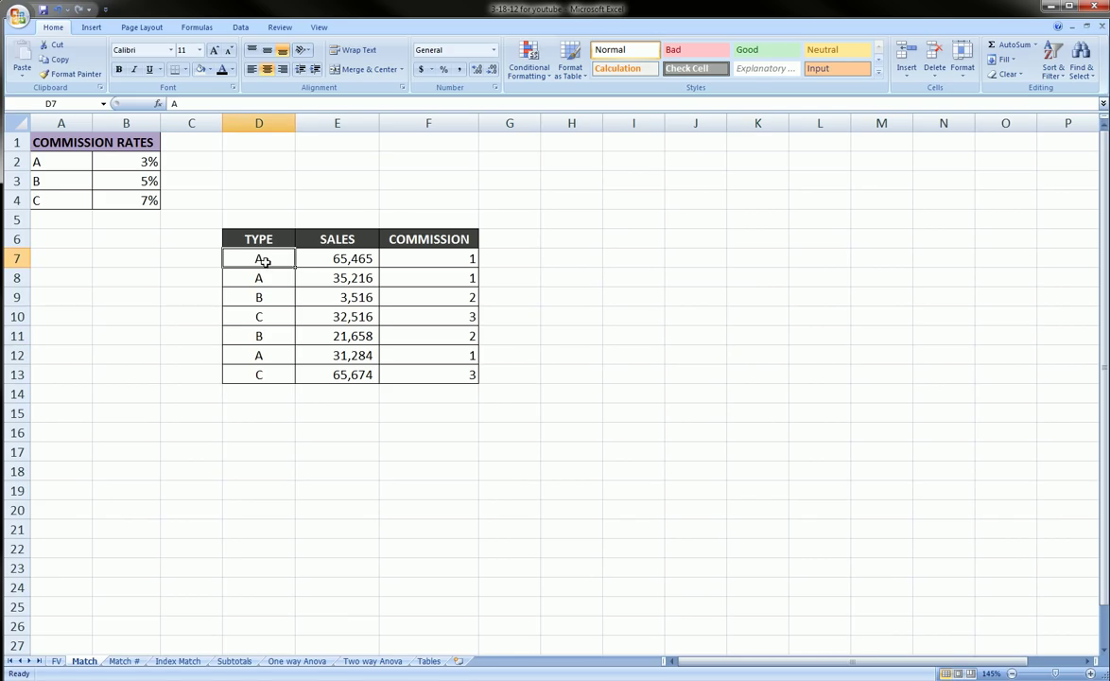
{"action": "left_click", "coordinate": [312, 255]}
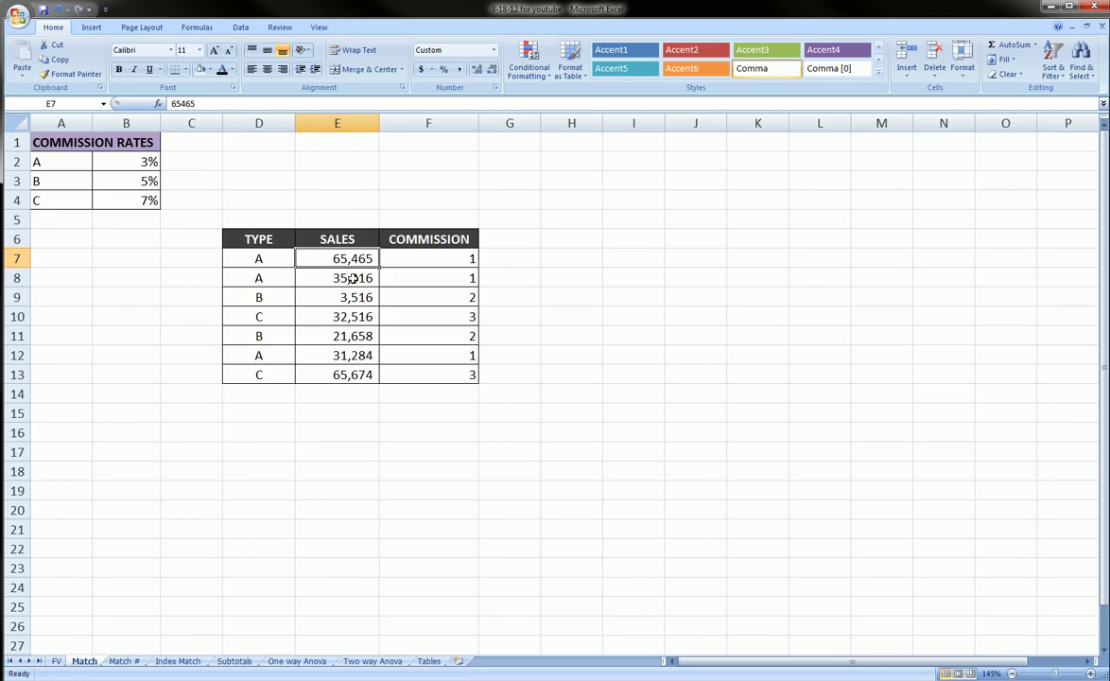
{"action": "left_click", "coordinate": [440, 257]}
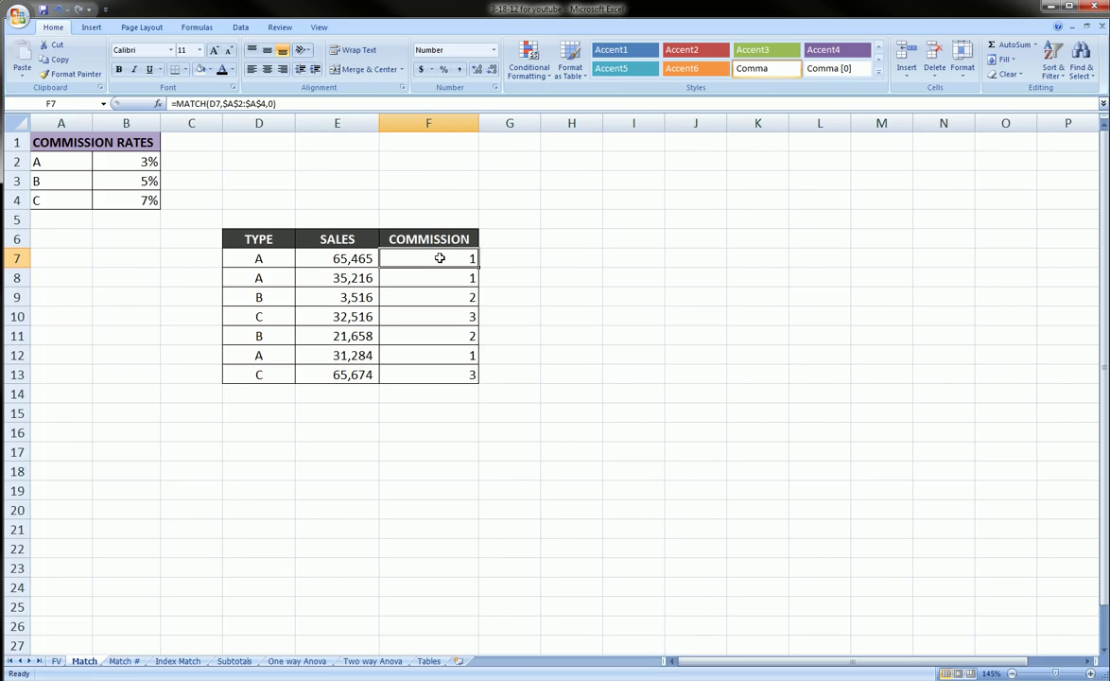
Annotate in red ink how each type links to its commission rate, then erase the ink
{"action": "left_click_drag", "start_coordinate": [259, 256], "coordinate": [260, 374]}
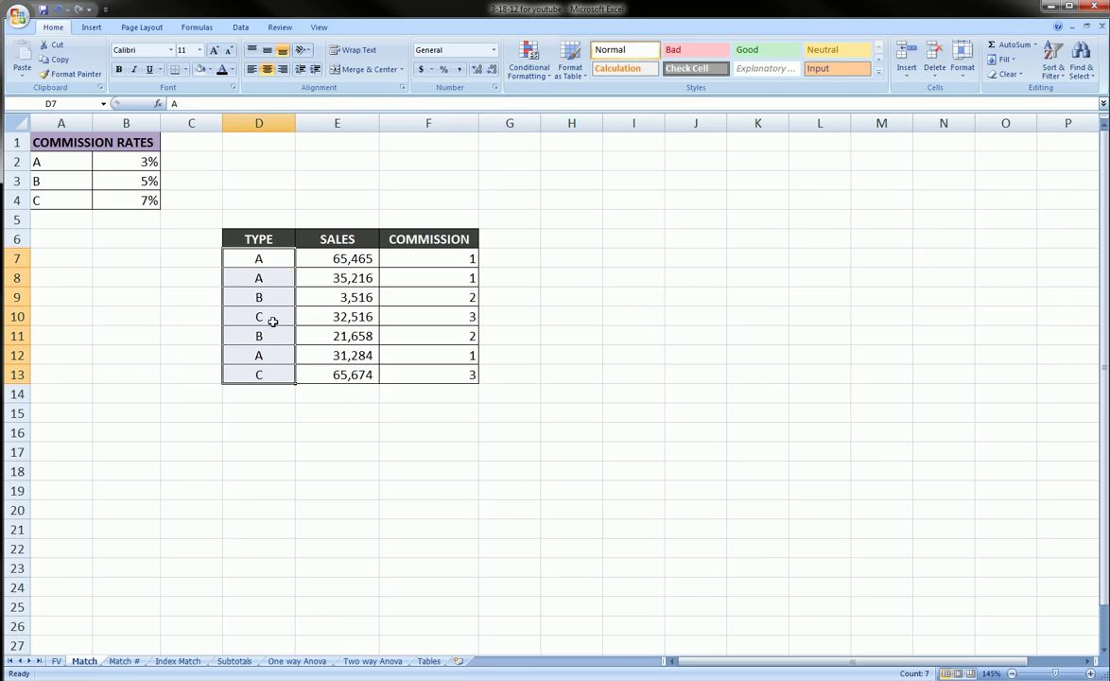
{"action": "left_click_drag", "start_coordinate": [60, 159], "coordinate": [130, 202]}
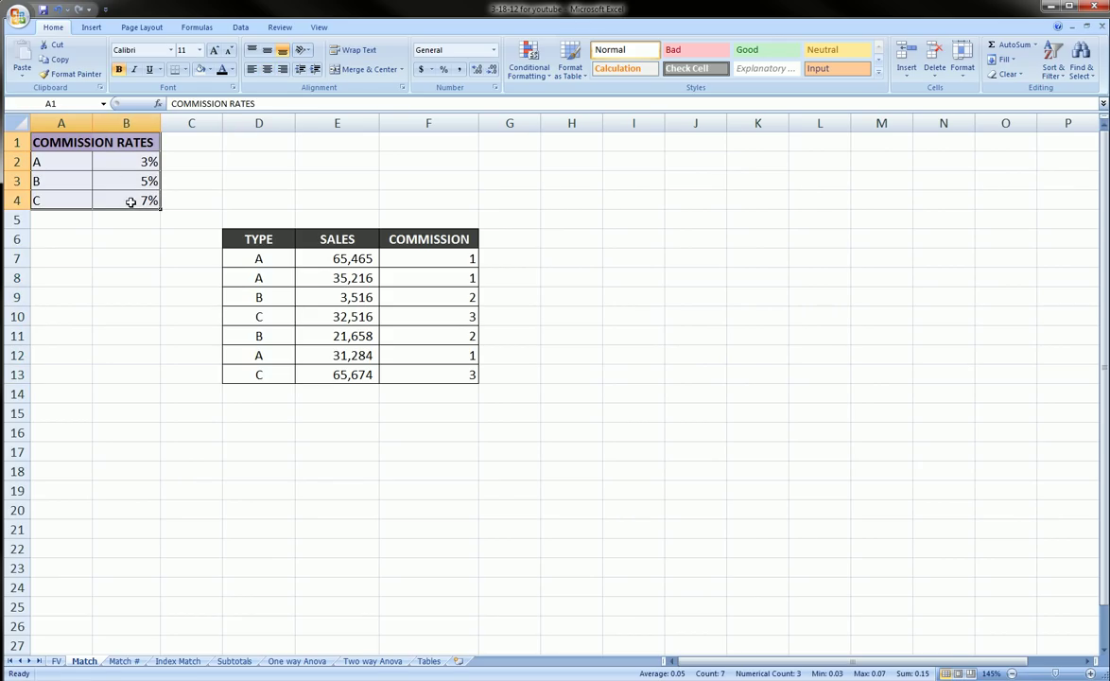
{"action": "mouse_move", "coordinate": [42, 213]}
{"action": "left_mouse_down"}
{"action": "mouse_move", "coordinate": [68, 216]}
{"action": "mouse_move", "coordinate": [126, 115]}
{"action": "mouse_move", "coordinate": [45, 129]}
{"action": "mouse_move", "coordinate": [40, 194]}
{"action": "mouse_move", "coordinate": [52, 212]}
{"action": "left_mouse_up"}
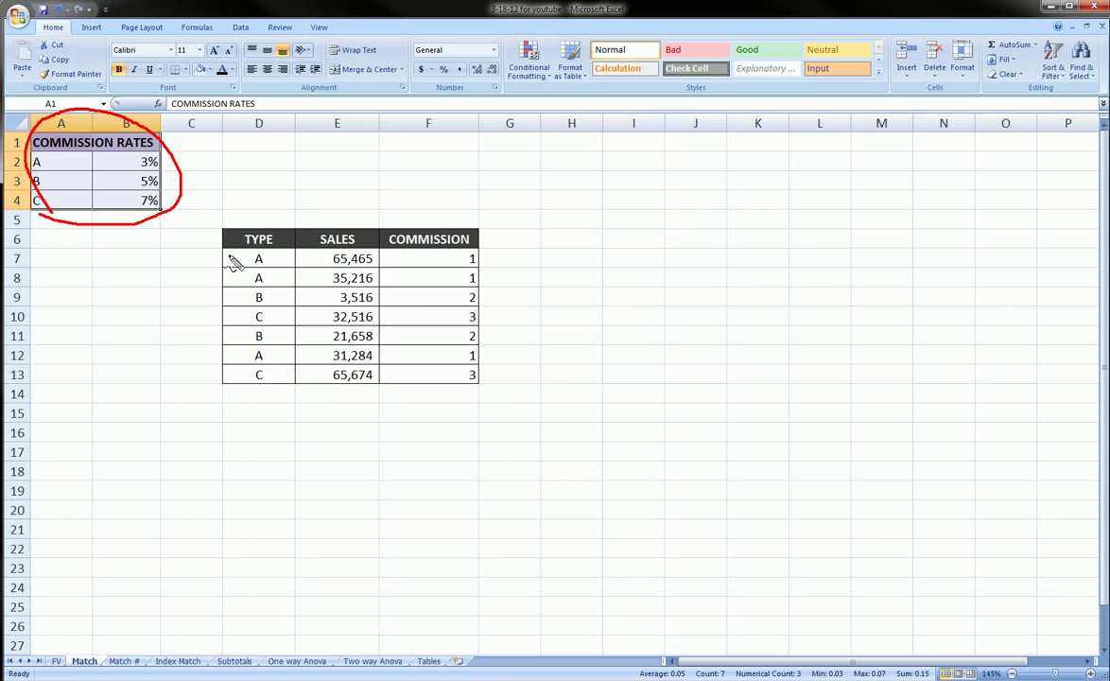
{"action": "mouse_move", "coordinate": [218, 253]}
{"action": "left_mouse_down"}
{"action": "mouse_move", "coordinate": [277, 249]}
{"action": "mouse_move", "coordinate": [247, 268]}
{"action": "mouse_move", "coordinate": [220, 256]}
{"action": "mouse_move", "coordinate": [233, 256]}
{"action": "left_mouse_up"}
{"action": "mouse_move", "coordinate": [73, 165]}
{"action": "left_mouse_down"}
{"action": "mouse_move", "coordinate": [115, 161]}
{"action": "mouse_move", "coordinate": [117, 175]}
{"action": "mouse_move", "coordinate": [132, 163]}
{"action": "mouse_move", "coordinate": [111, 166]}
{"action": "mouse_move", "coordinate": [90, 201]}
{"action": "mouse_move", "coordinate": [117, 201]}
{"action": "left_mouse_up"}
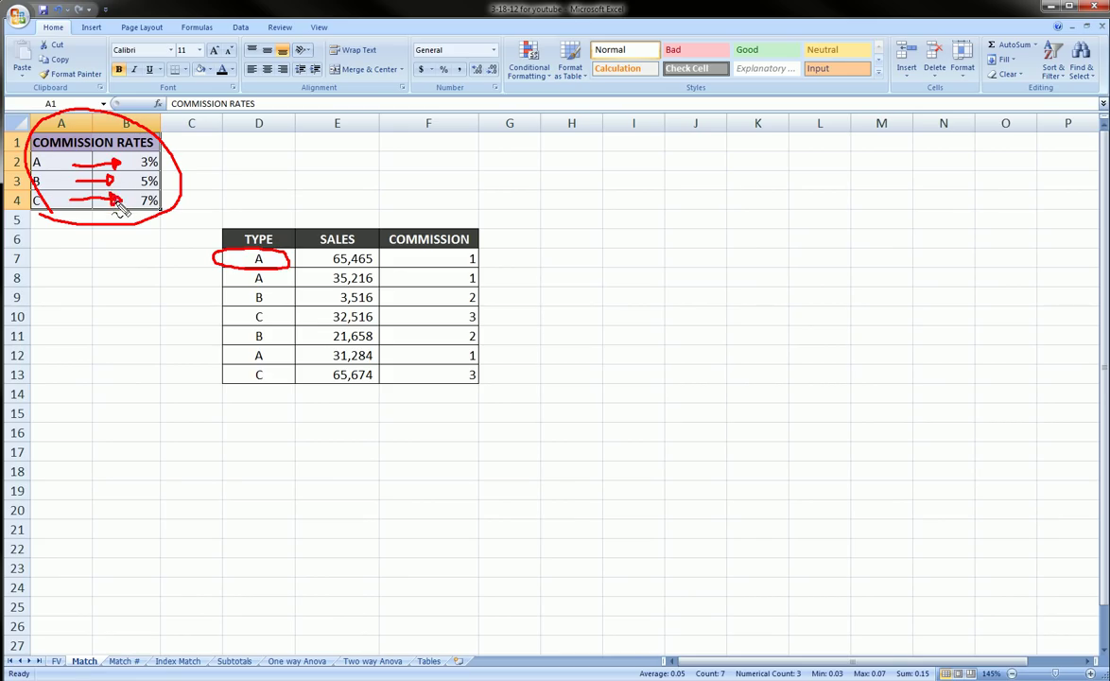
{"action": "key", "text": "Escape"}
Review the first sales row's MATCH formula against the rate rows, including type A's 3%
{"action": "left_click", "coordinate": [405, 258]}
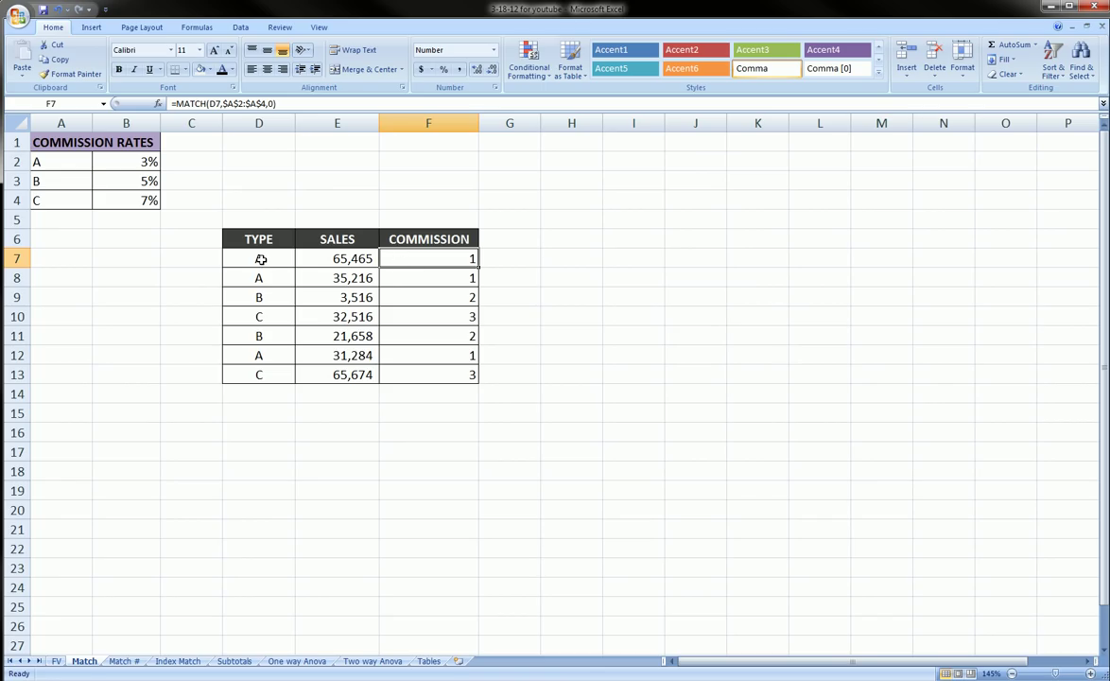
{"action": "left_click_drag", "start_coordinate": [229, 257], "coordinate": [411, 260]}
{"action": "left_click_drag", "start_coordinate": [57, 162], "coordinate": [139, 202]}
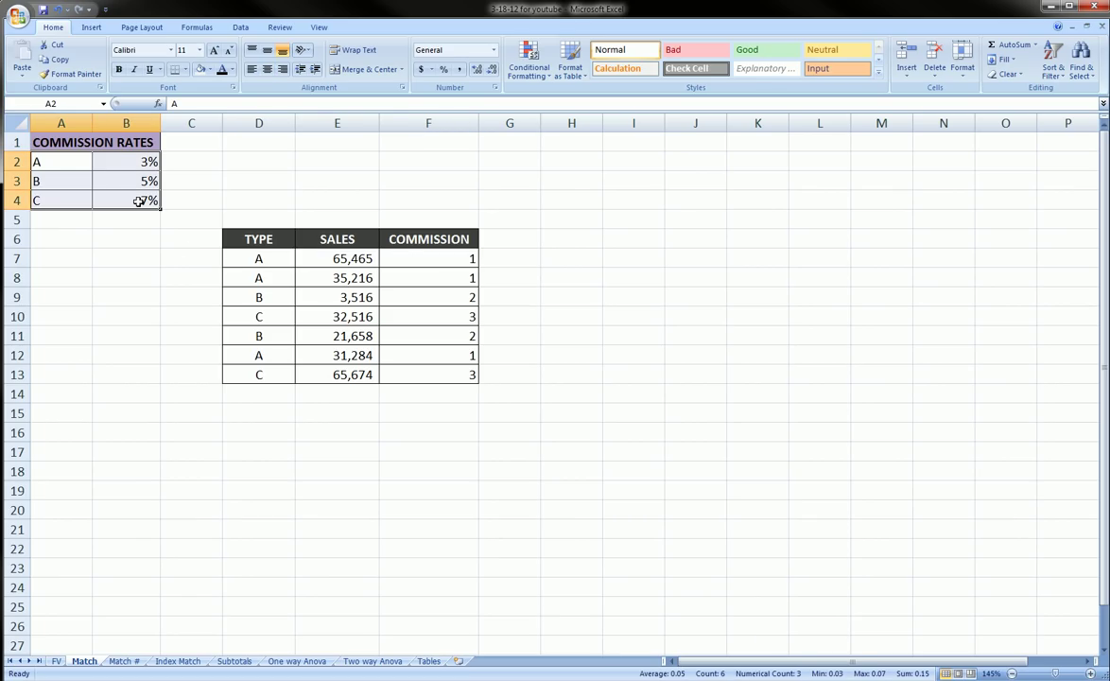
{"action": "left_click", "coordinate": [128, 163]}
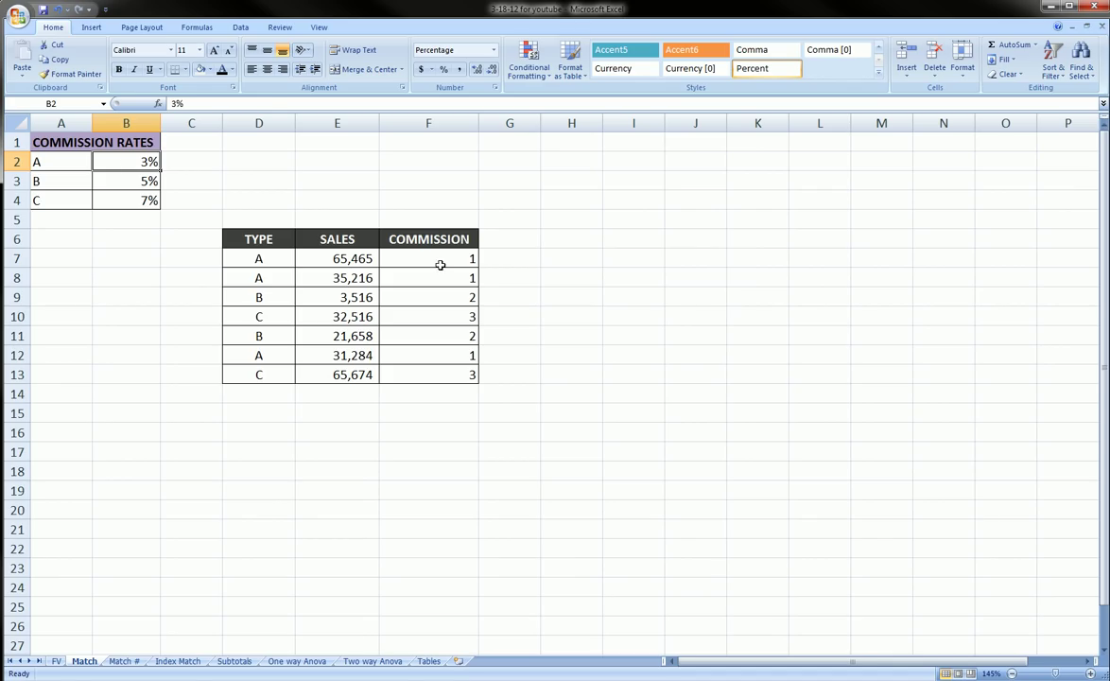
Clear the COMMISSION values in F7:F13
{"action": "left_click_drag", "start_coordinate": [436, 258], "coordinate": [448, 377]}
{"action": "key", "text": "Delete"}
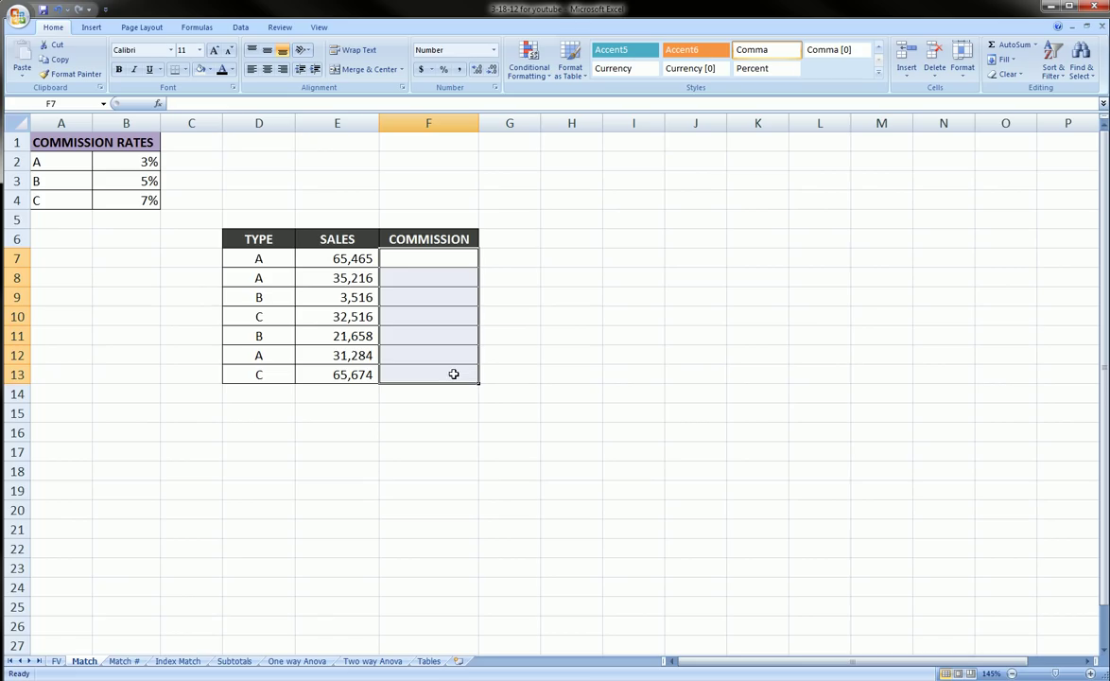
{"action": "left_click", "coordinate": [438, 259]}
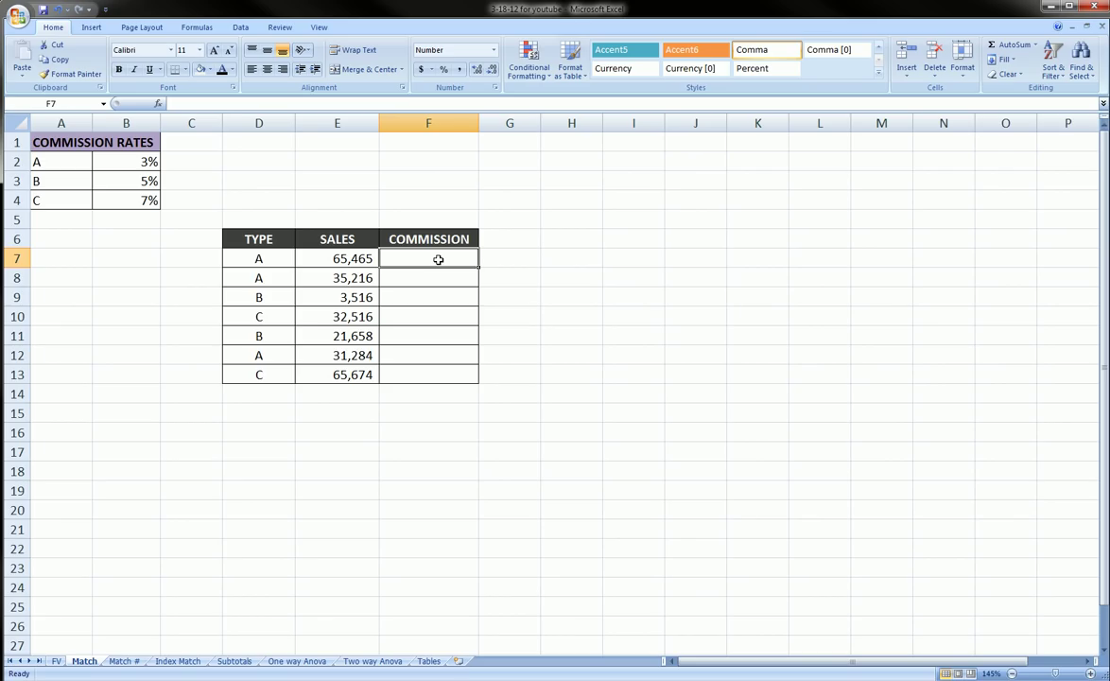
Rename the COMMISSION header in F6 to ROW #
{"action": "left_click", "coordinate": [448, 236]}
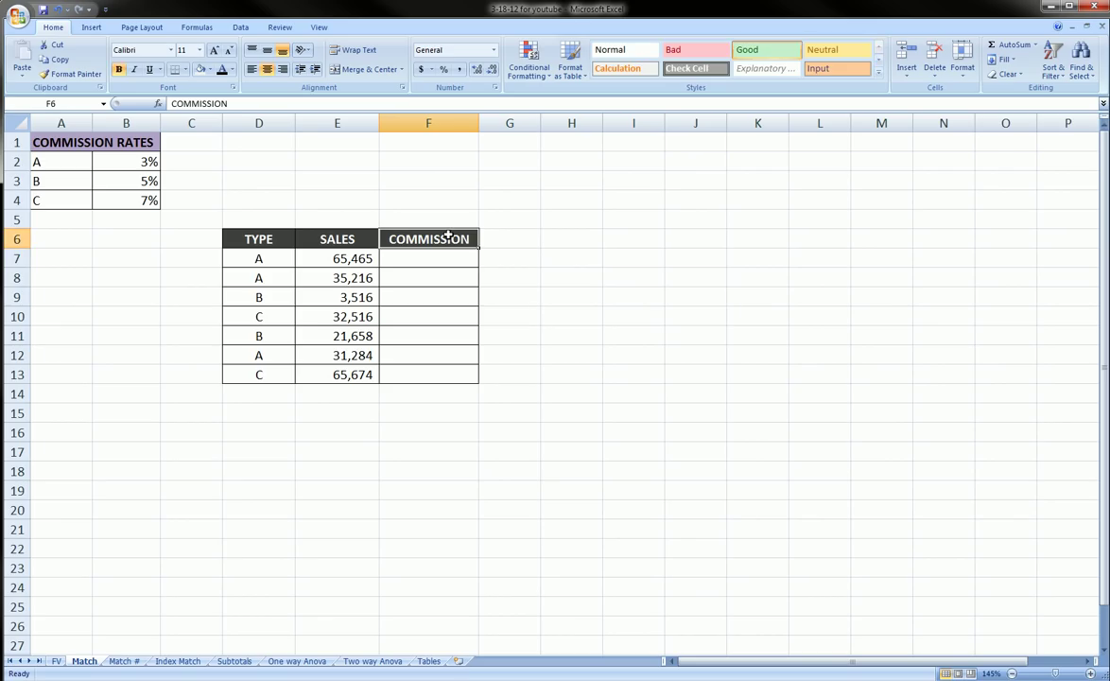
{"action": "type", "text": "Row"}
{"action": "key", "text": "BackSpace"}
{"action": "key", "text": "BackSpace"}
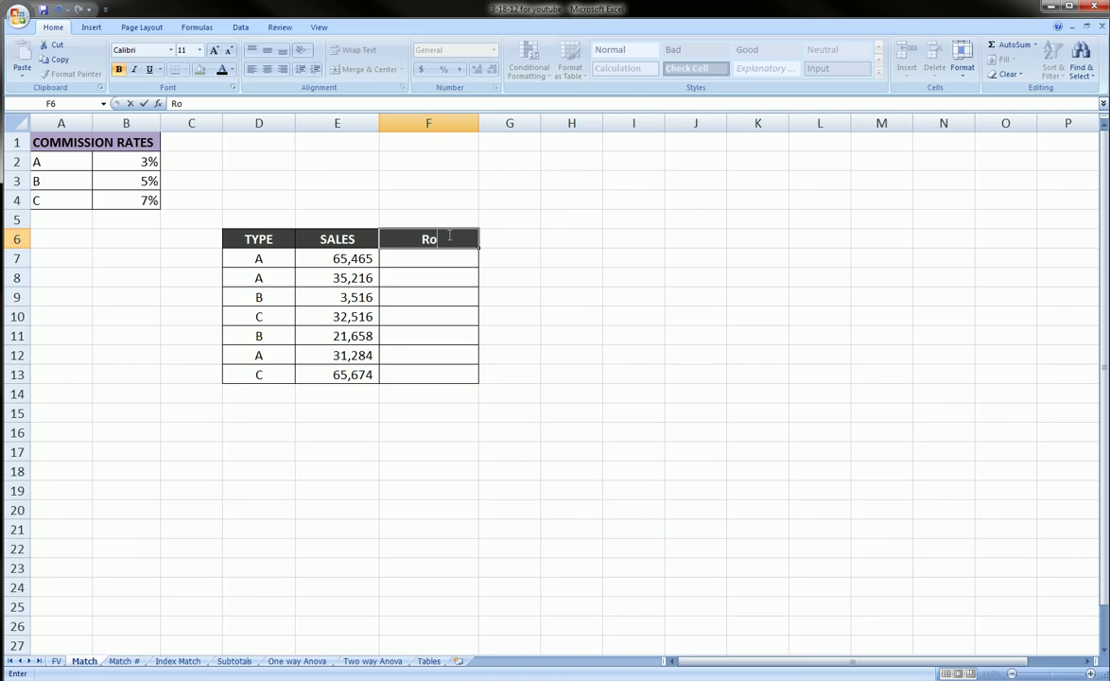
{"action": "type", "text": "OW #"}
{"action": "key", "text": "Return"}
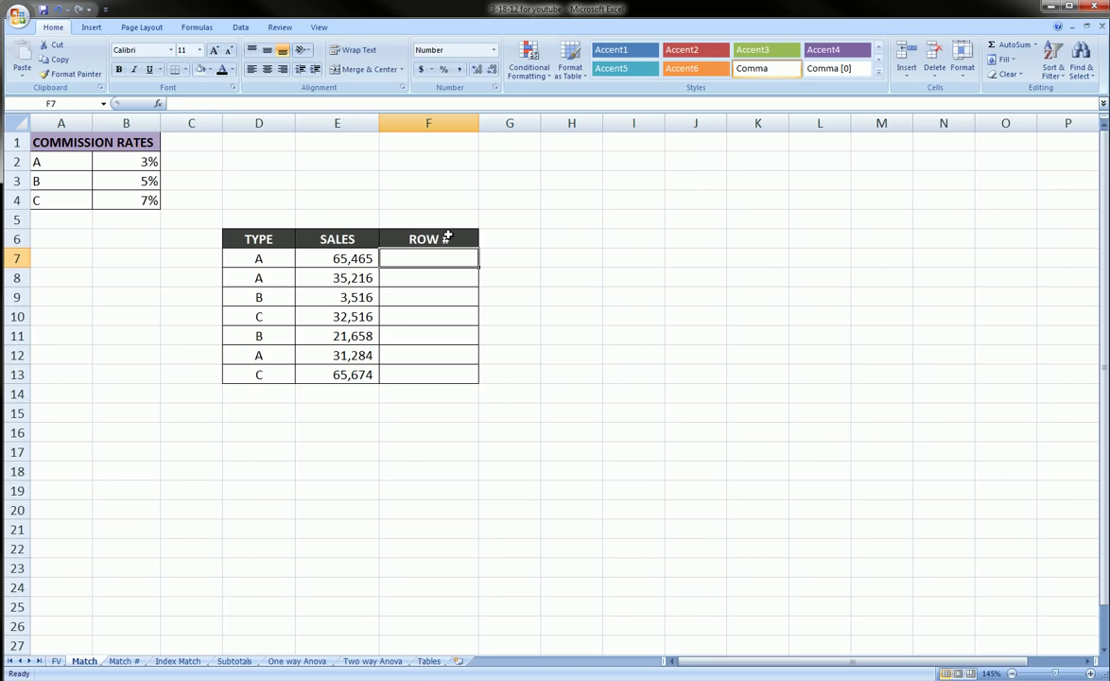
Enter position 1 in F7 after matching the first row's type to the rates list
{"action": "left_click", "coordinate": [262, 259]}
{"action": "left_click_drag", "start_coordinate": [262, 258], "coordinate": [426, 255]}
{"action": "left_click_drag", "start_coordinate": [69, 161], "coordinate": [125, 192]}
{"action": "left_click", "coordinate": [415, 261]}
{"action": "type", "text": "1"}
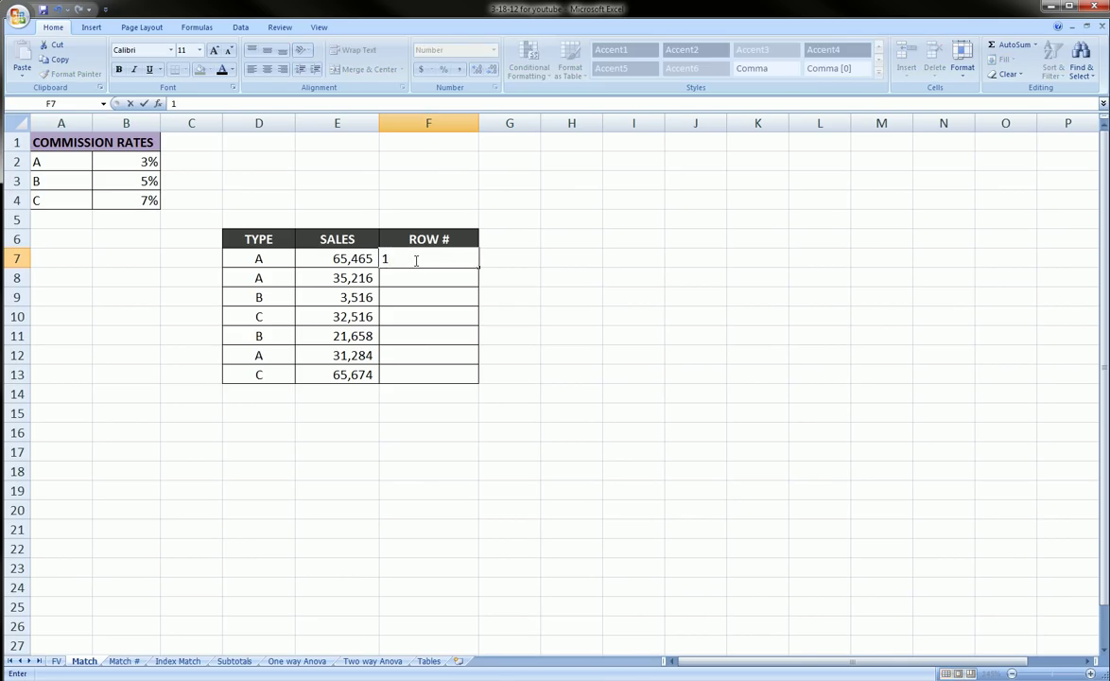
{"action": "key", "text": "Return"}
Enter positions 1, 2 and 3 in F8:F10
{"action": "left_click_drag", "start_coordinate": [66, 162], "coordinate": [133, 162]}
{"action": "left_click", "coordinate": [417, 283]}
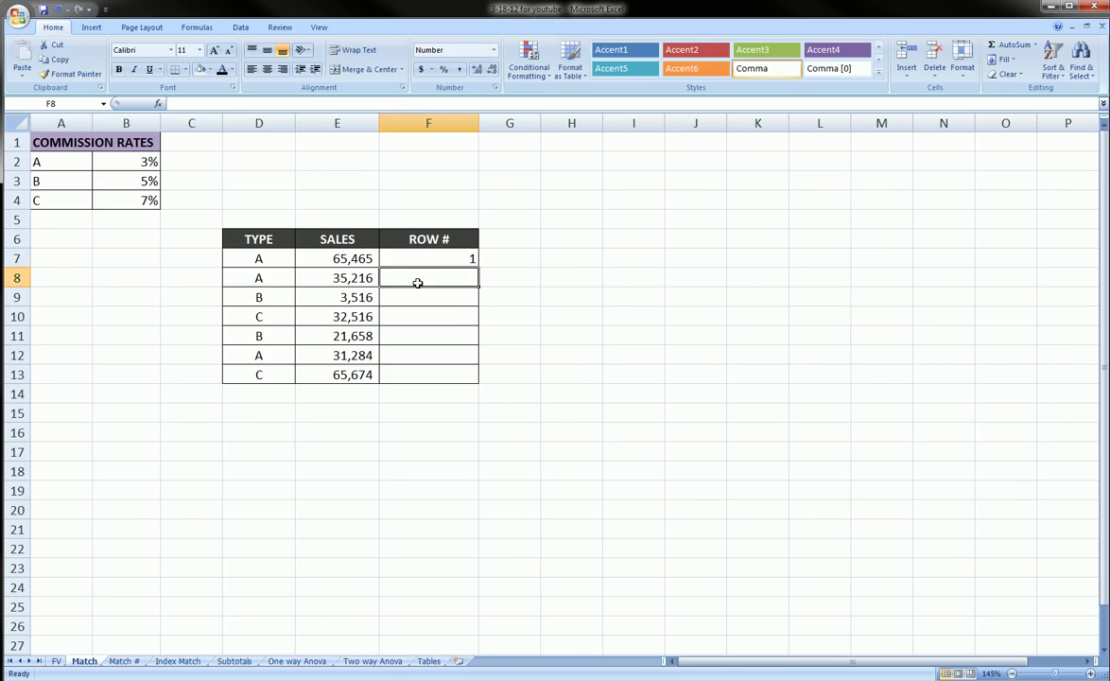
{"action": "type", "text": "1"}
{"action": "key", "text": "Return"}
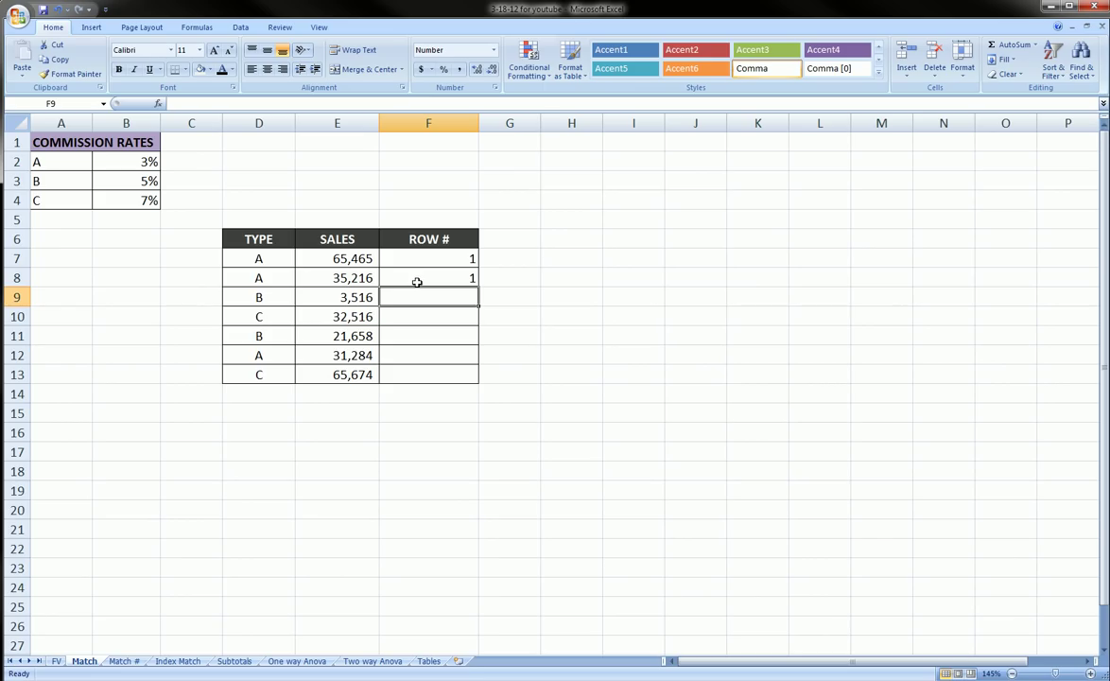
{"action": "type", "text": "2"}
{"action": "key", "text": "Return"}
{"action": "type", "text": "3"}
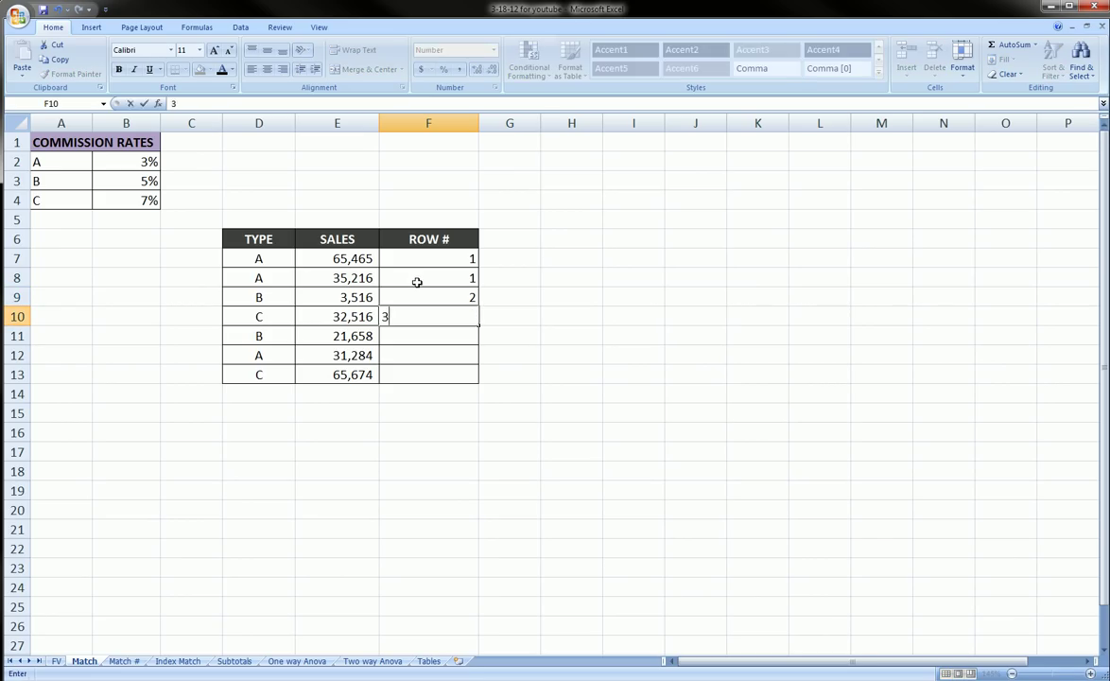
{"action": "key", "text": "Return"}
Enter positions 2, 1 and 3 in F11:F13 and review the commission rate rows
{"action": "type", "text": "2"}
{"action": "key", "text": "Return"}
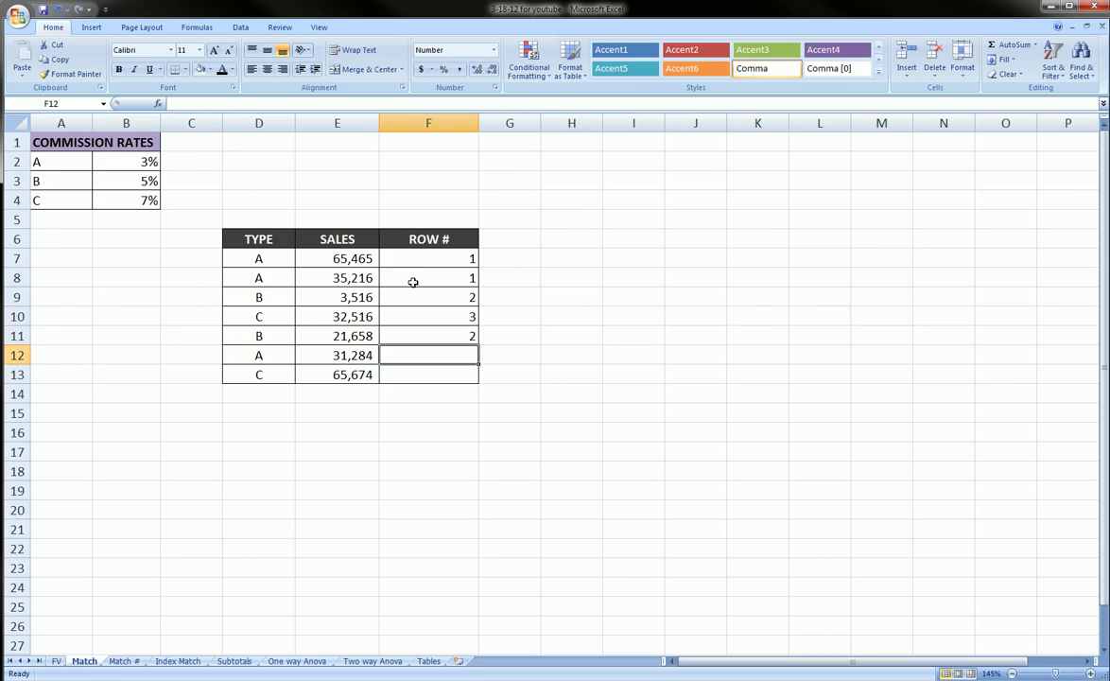
{"action": "type", "text": "1"}
{"action": "key", "text": "Return"}
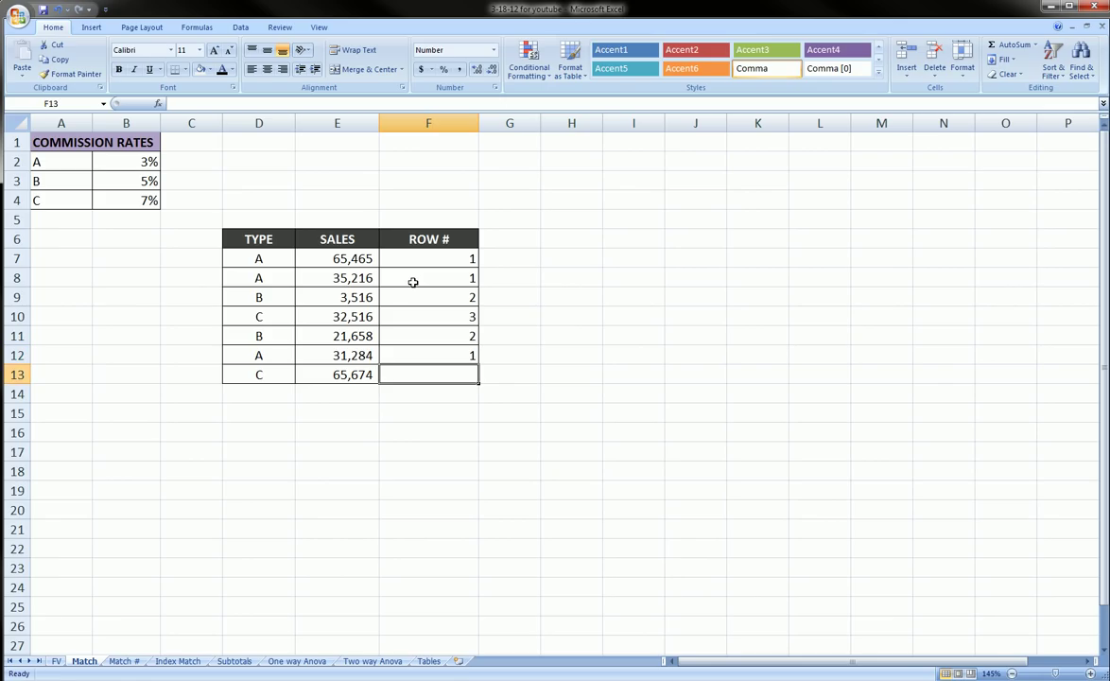
{"action": "type", "text": "3"}
{"action": "key", "text": "Return"}
{"action": "left_click_drag", "start_coordinate": [57, 163], "coordinate": [140, 197]}
{"action": "left_click", "coordinate": [166, 161]}
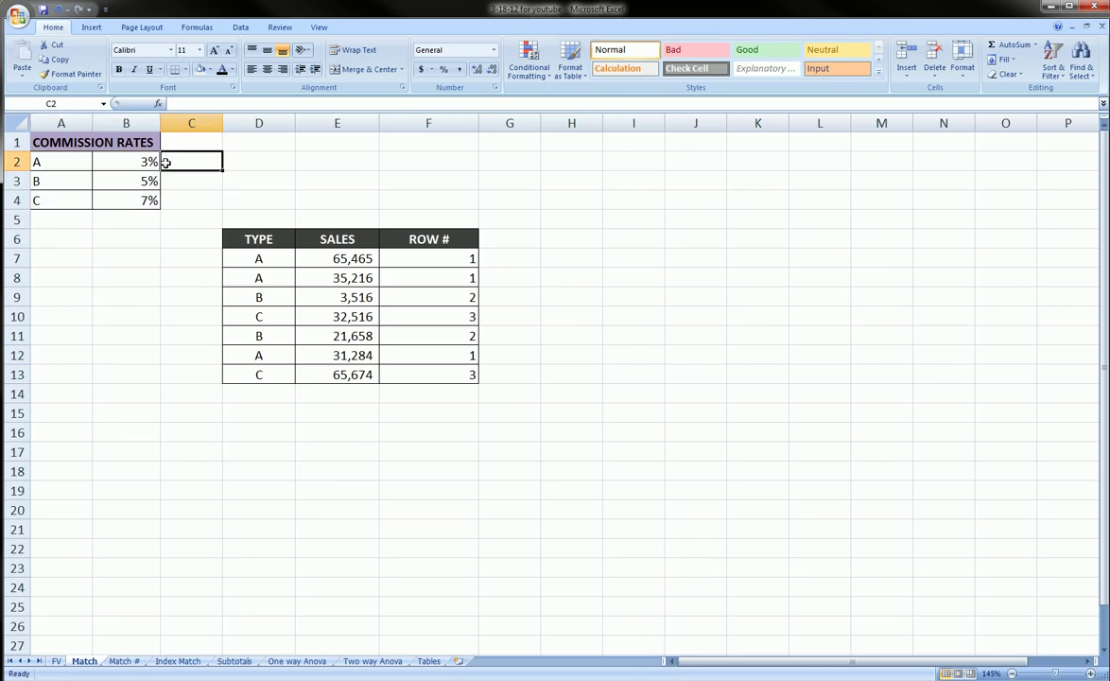
Add helper positions 1–3 beside the rates, then delete them and the hand-typed ROW # values
{"action": "type", "text": "1"}
{"action": "key", "text": "Return"}
{"action": "type", "text": "2"}
{"action": "key", "text": "Return"}
{"action": "type", "text": "3"}
{"action": "key", "text": "Return"}
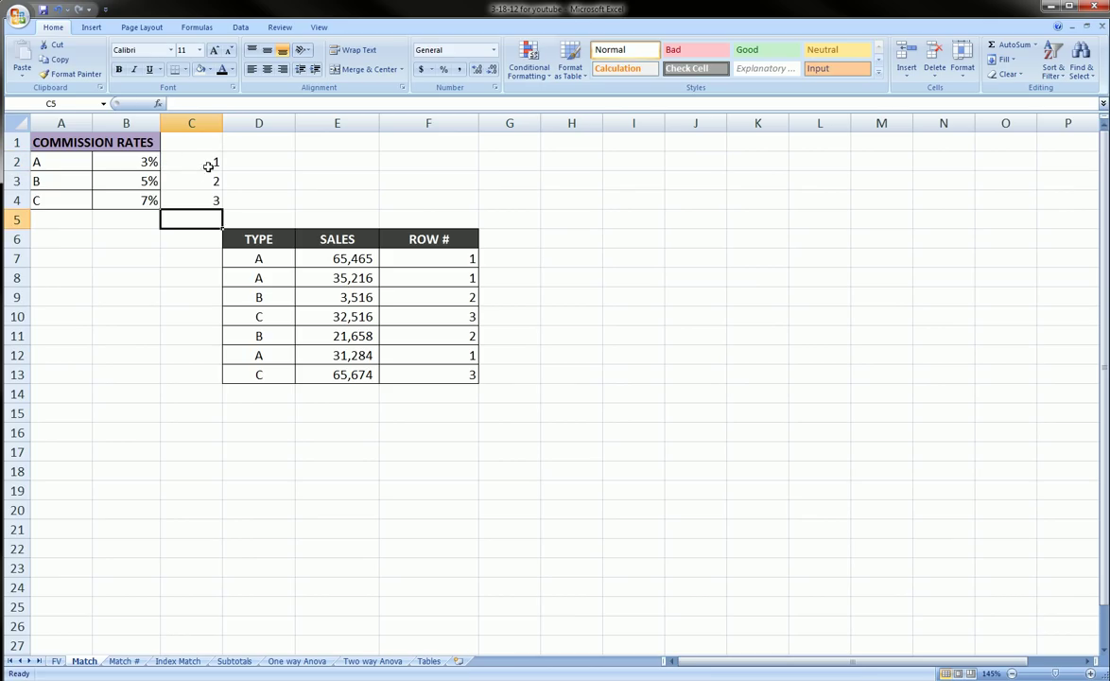
{"action": "left_click_drag", "start_coordinate": [213, 160], "coordinate": [214, 197]}
{"action": "key", "text": "Delete"}
{"action": "left_click", "coordinate": [435, 251]}
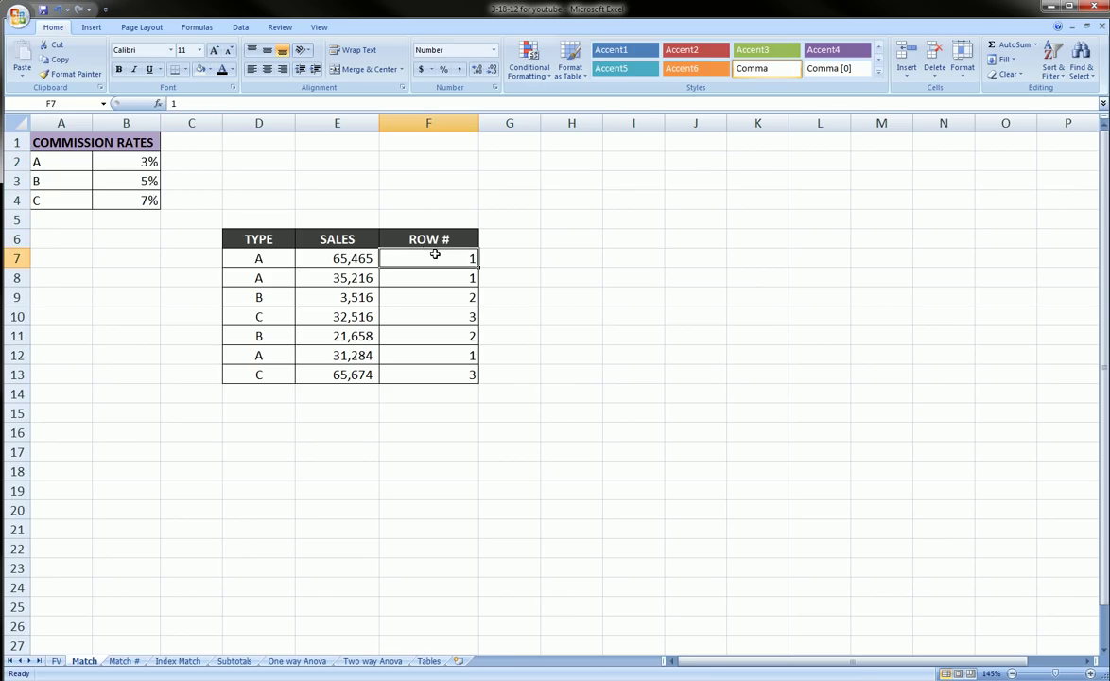
{"action": "left_click_drag", "start_coordinate": [438, 249], "coordinate": [471, 376]}
{"action": "key", "text": "Delete"}
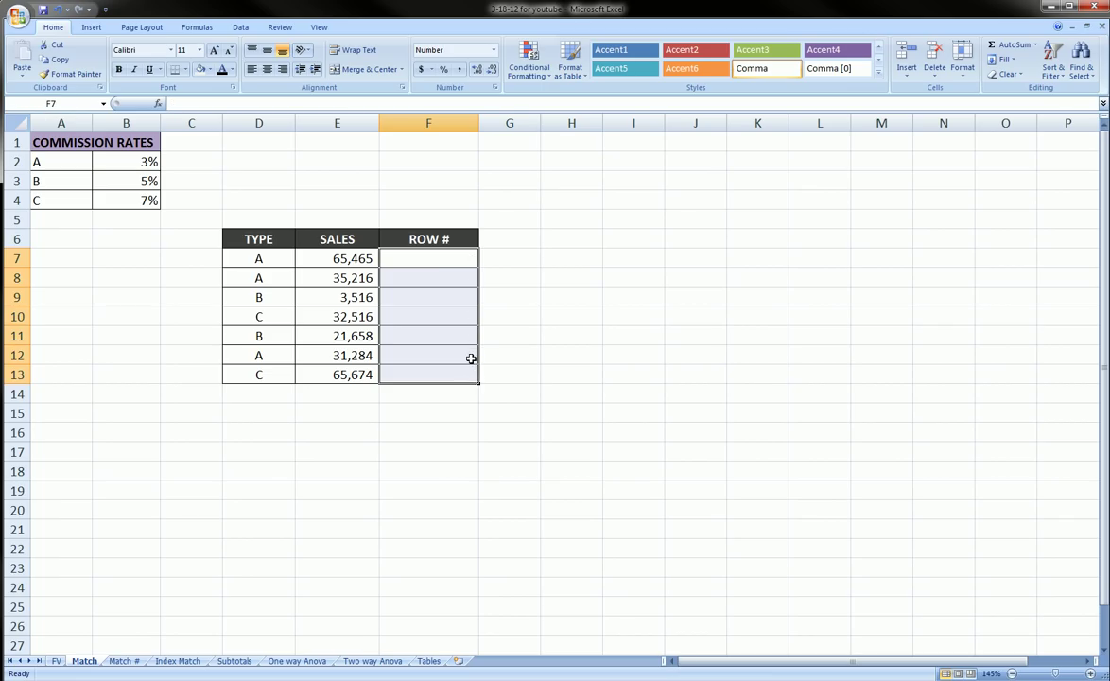
Enter =MATCH(D7,$A$2:$A$4,0) in F7 so it returns 1
{"action": "left_click", "coordinate": [432, 258]}
{"action": "type", "text": "="}
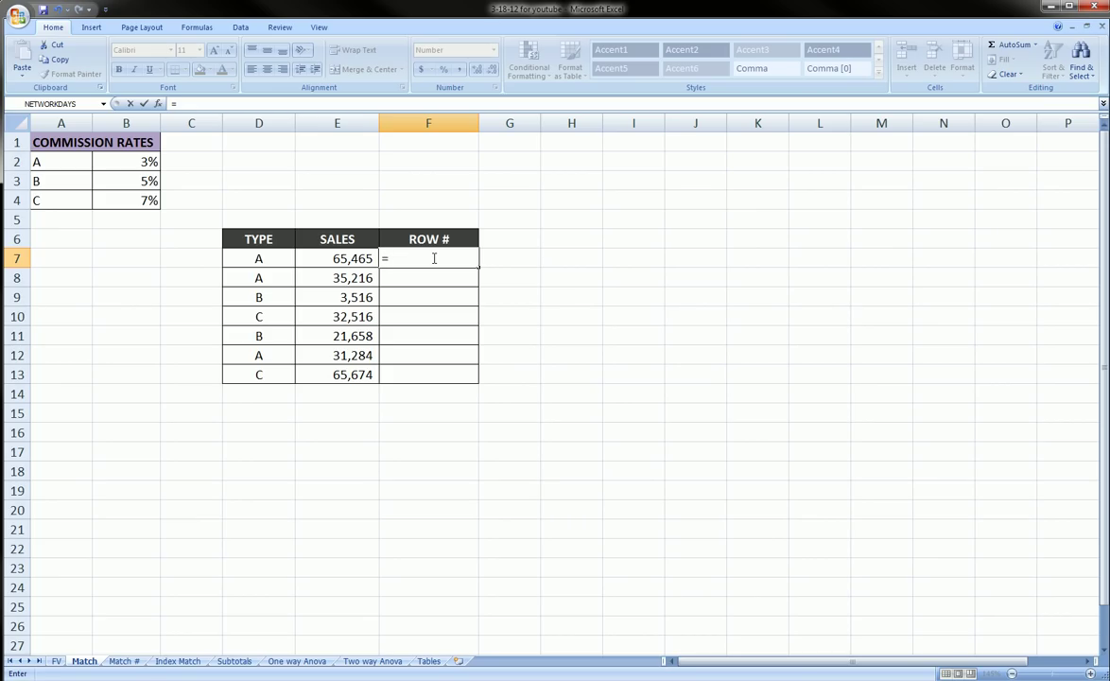
{"action": "key", "text": "BackSpace"}
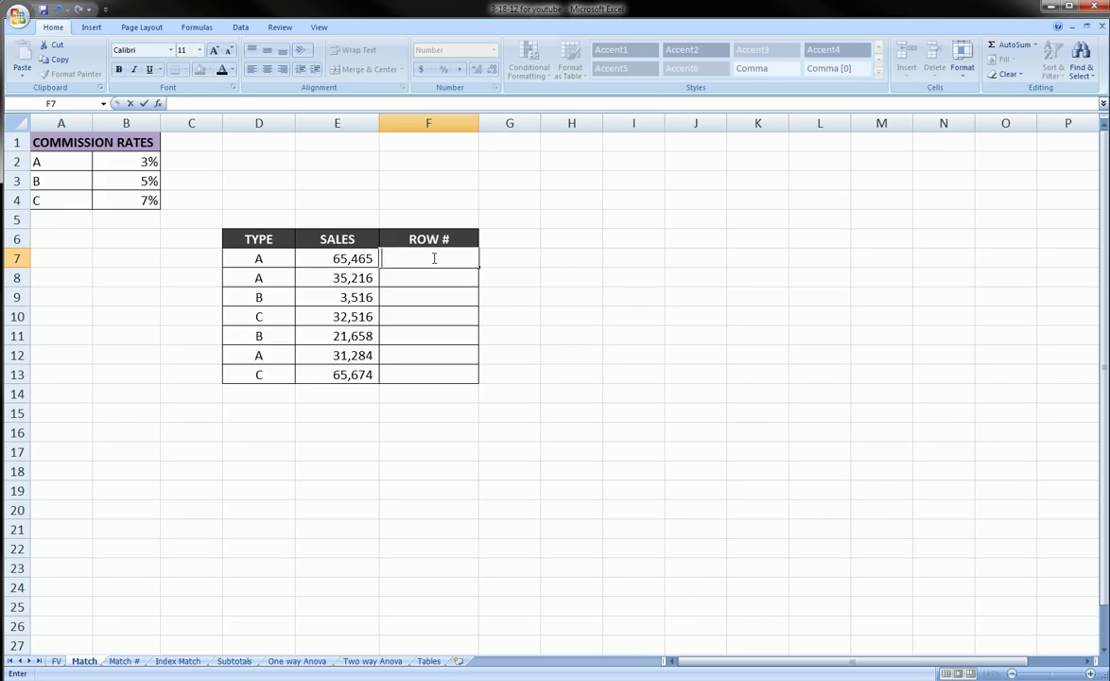
{"action": "type", "text": "="}
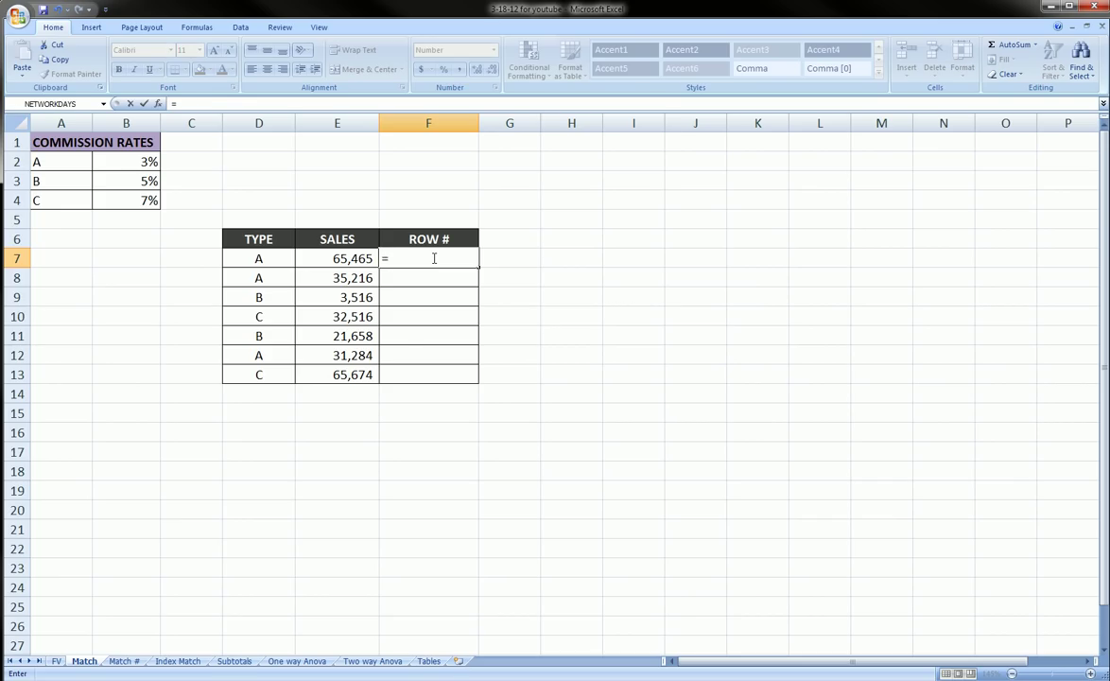
{"action": "type", "text": "match("}
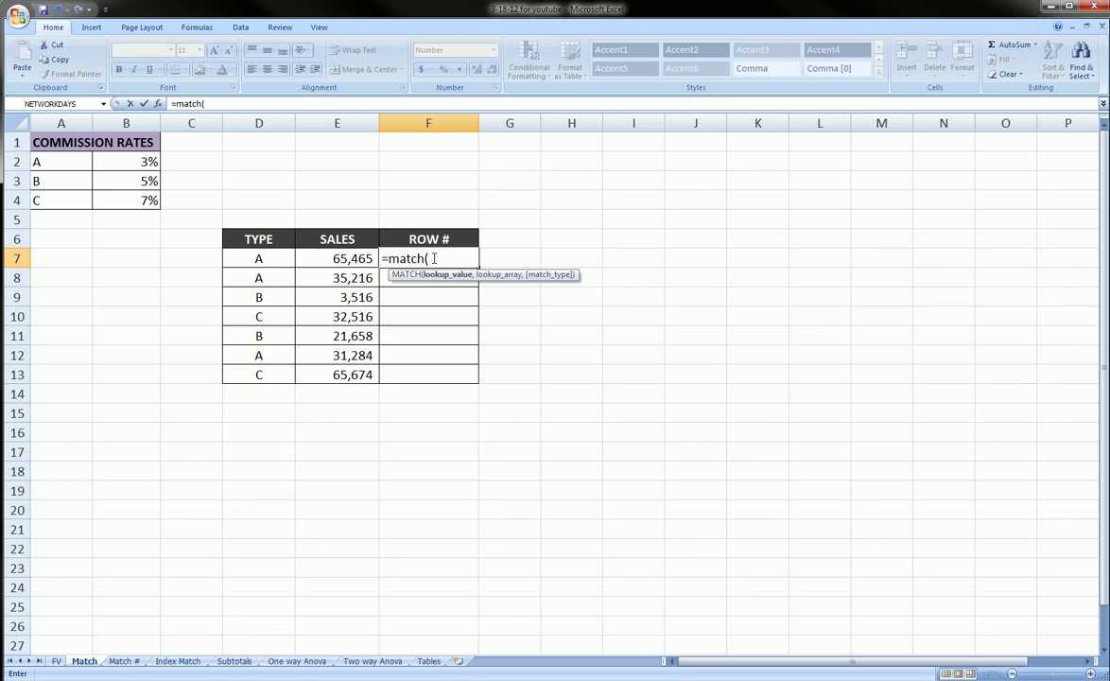
{"action": "left_click", "coordinate": [268, 259]}
{"action": "type", "text": ","}
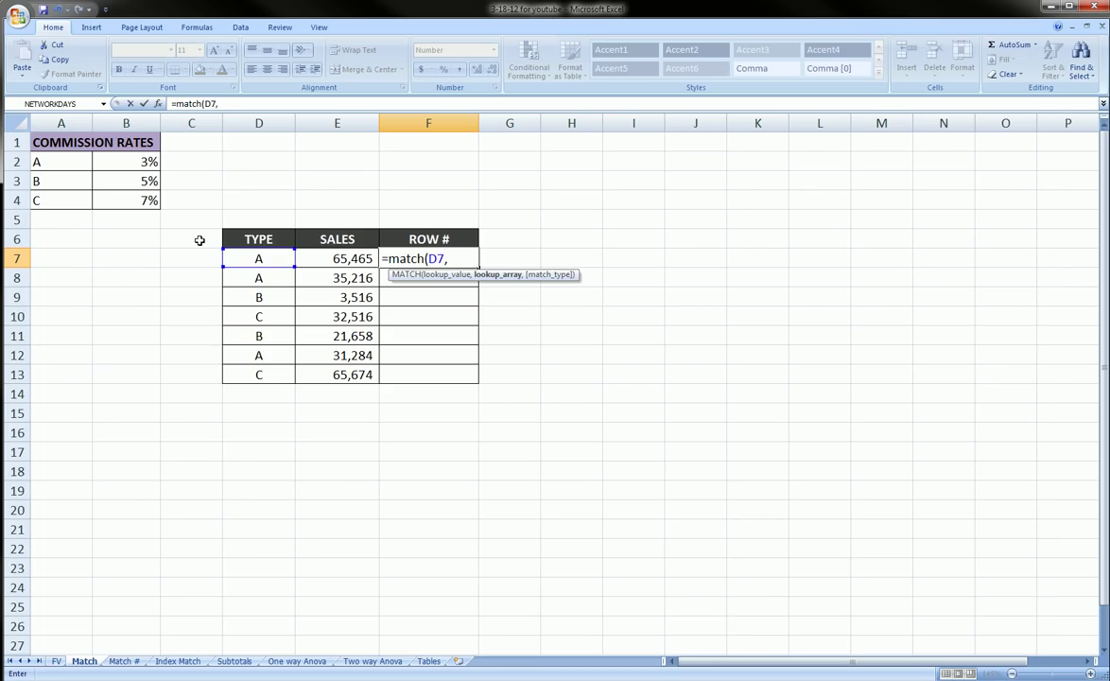
{"action": "left_click", "coordinate": [72, 161]}
{"action": "left_click_drag", "start_coordinate": [72, 161], "coordinate": [79, 191]}
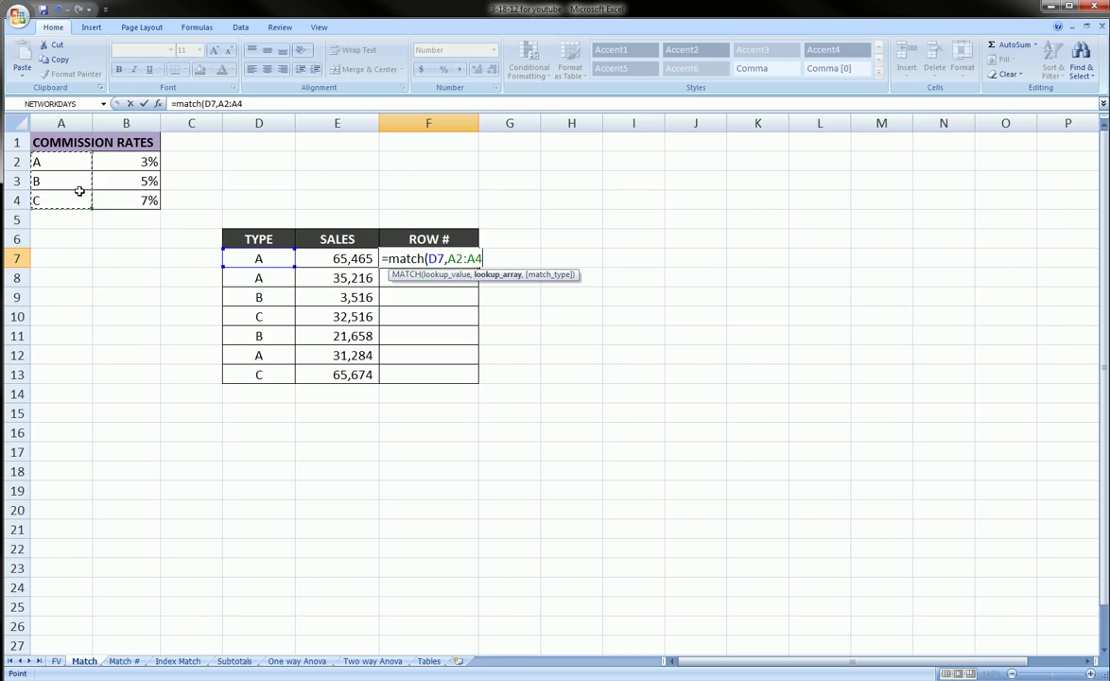
{"action": "key", "text": "F4"}
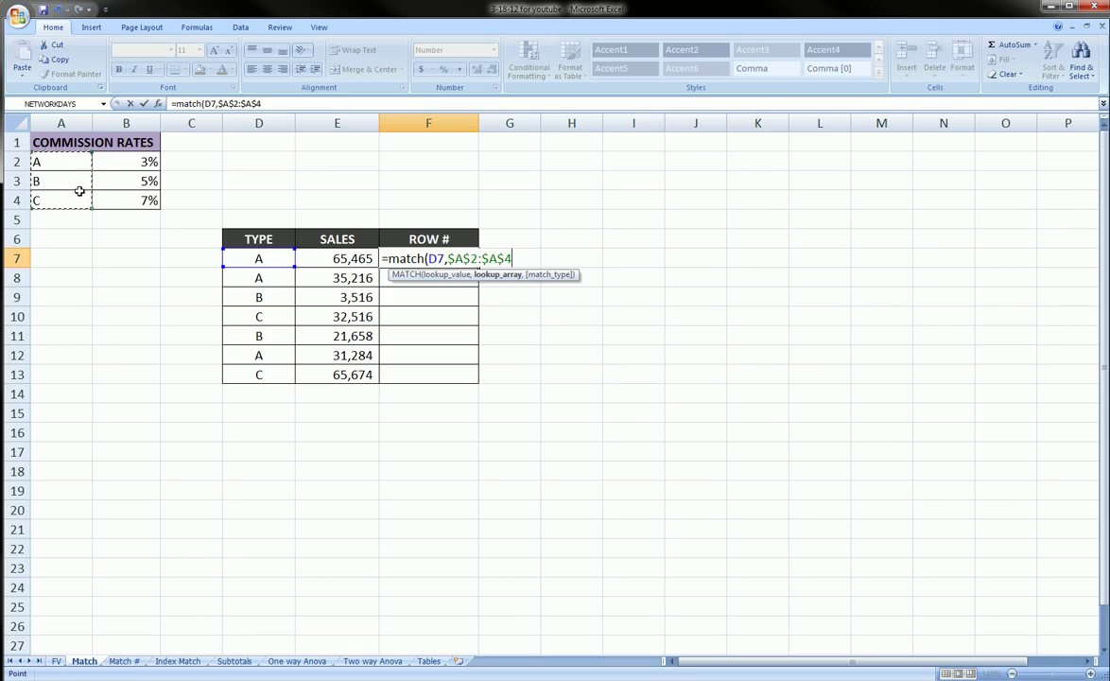
{"action": "type", "text": ","}
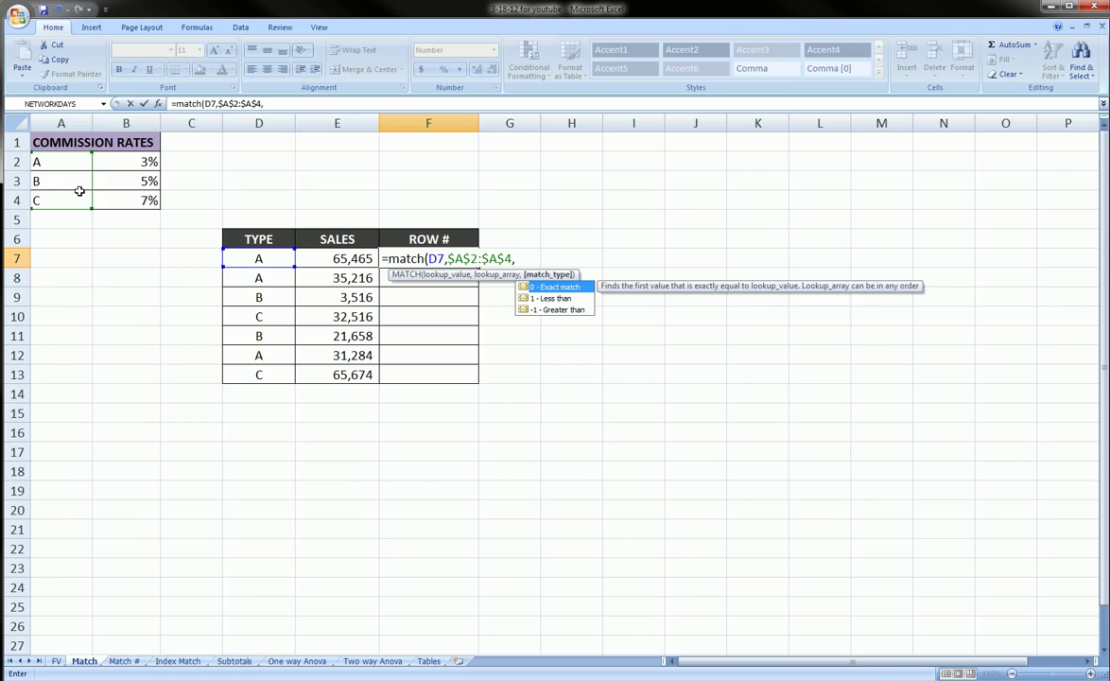
{"action": "type", "text": "0)"}
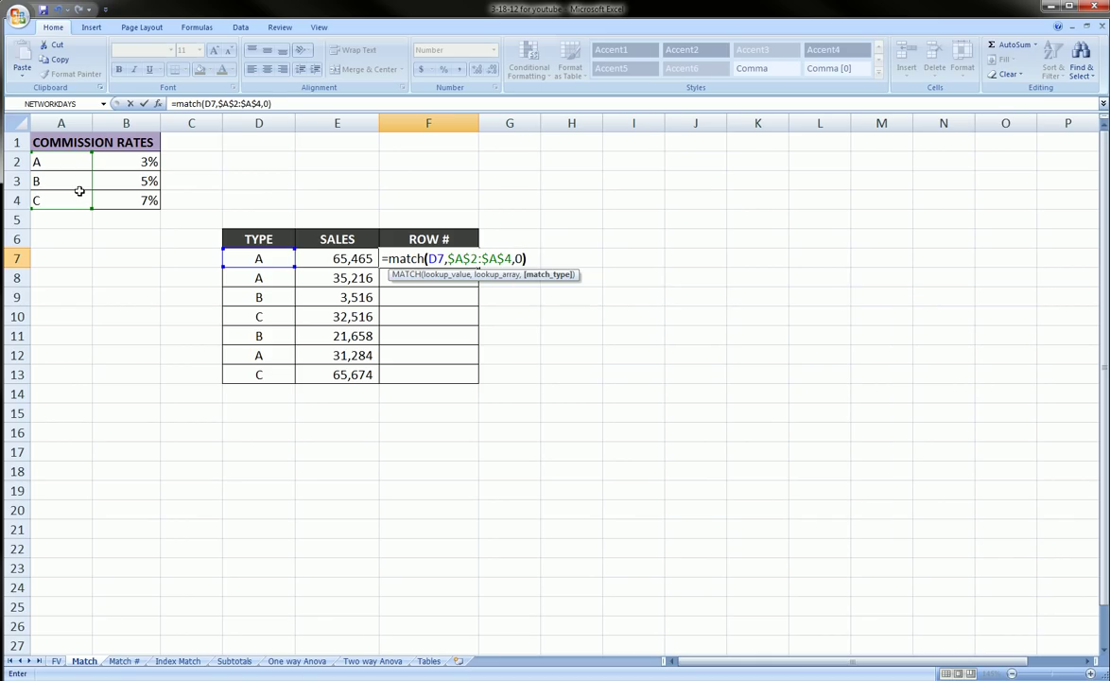
{"action": "key", "text": "Return"}
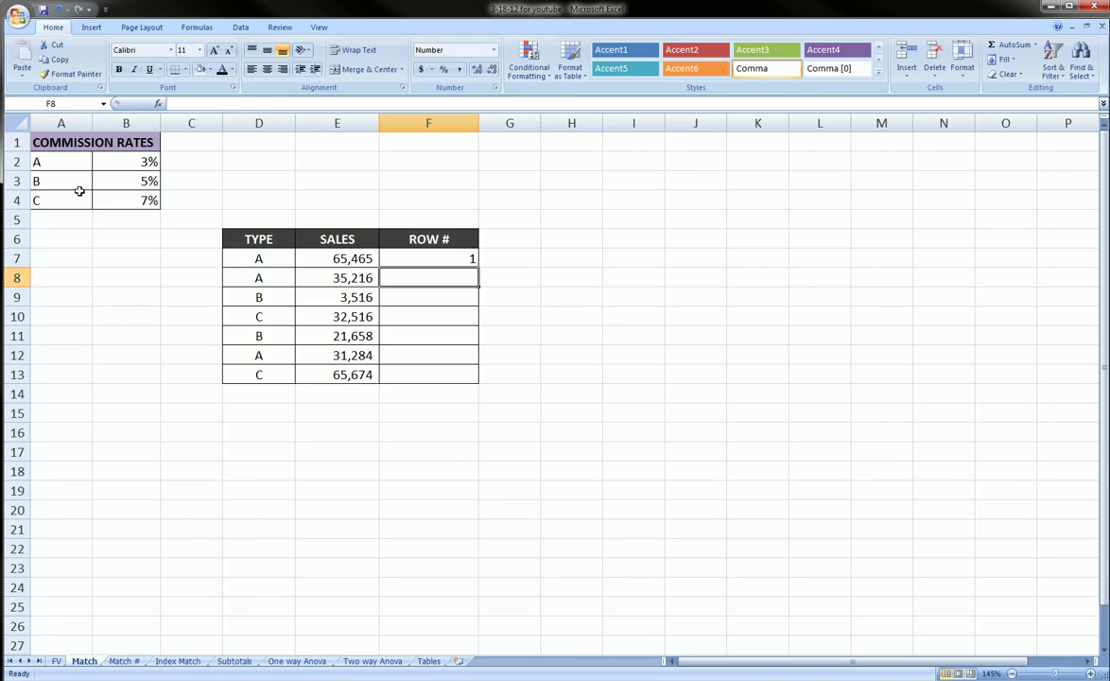
{"action": "left_click", "coordinate": [430, 257]}
{"action": "left_click", "coordinate": [274, 260]}
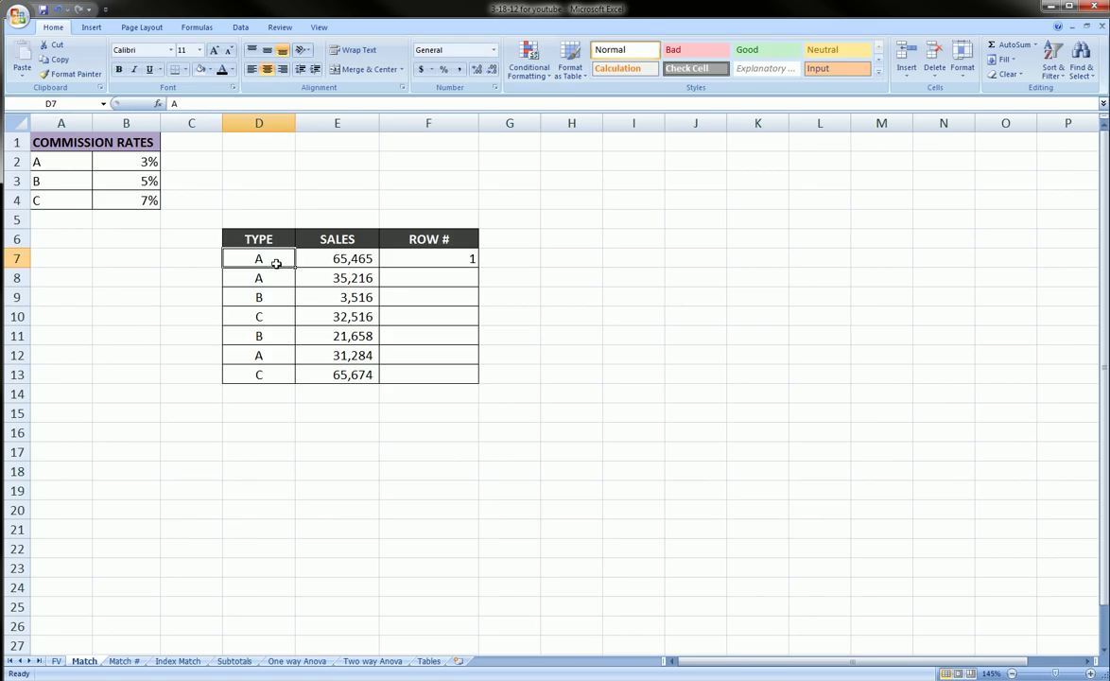
{"action": "mouse_move", "coordinate": [234, 265]}
{"action": "left_mouse_down"}
{"action": "mouse_move", "coordinate": [157, 263]}
{"action": "mouse_move", "coordinate": [54, 234]}
{"action": "mouse_move", "coordinate": [41, 166]}
{"action": "mouse_move", "coordinate": [78, 161]}
{"action": "mouse_move", "coordinate": [45, 221]}
{"action": "mouse_move", "coordinate": [28, 153]}
{"action": "left_mouse_up"}
{"action": "key", "text": "e"}
{"action": "mouse_move", "coordinate": [66, 216]}
{"action": "left_mouse_down"}
{"action": "mouse_move", "coordinate": [99, 248]}
{"action": "mouse_move", "coordinate": [208, 257]}
{"action": "left_mouse_up"}
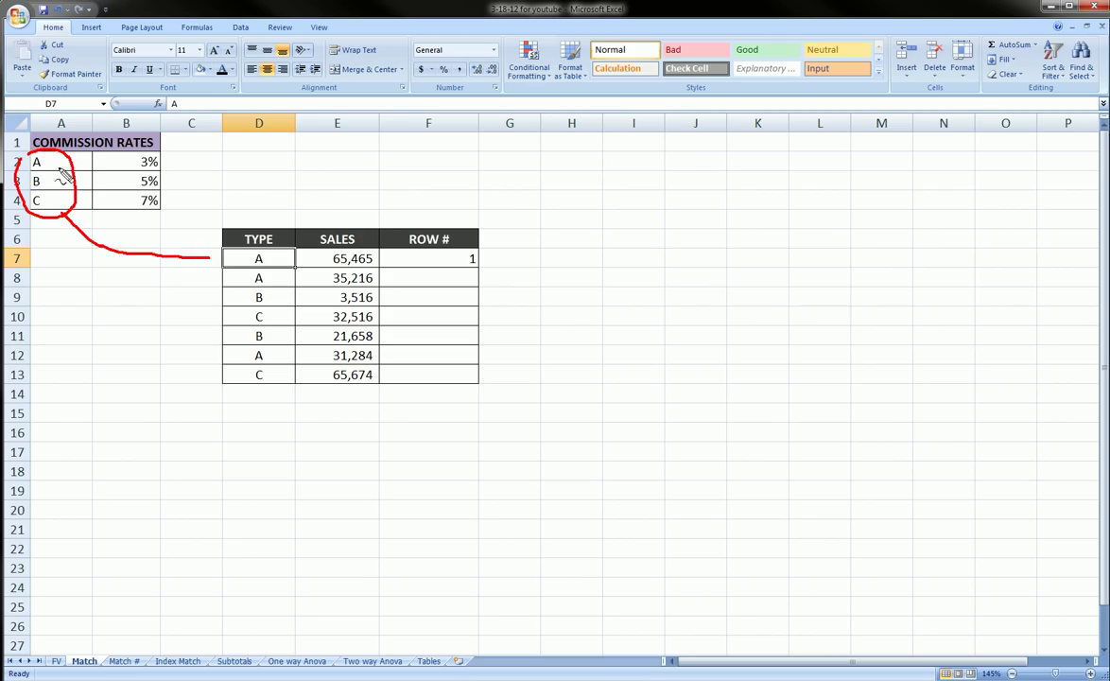
{"action": "mouse_move", "coordinate": [73, 162]}
{"action": "left_mouse_down"}
{"action": "mouse_move", "coordinate": [235, 165]}
{"action": "mouse_move", "coordinate": [374, 194]}
{"action": "left_mouse_up"}
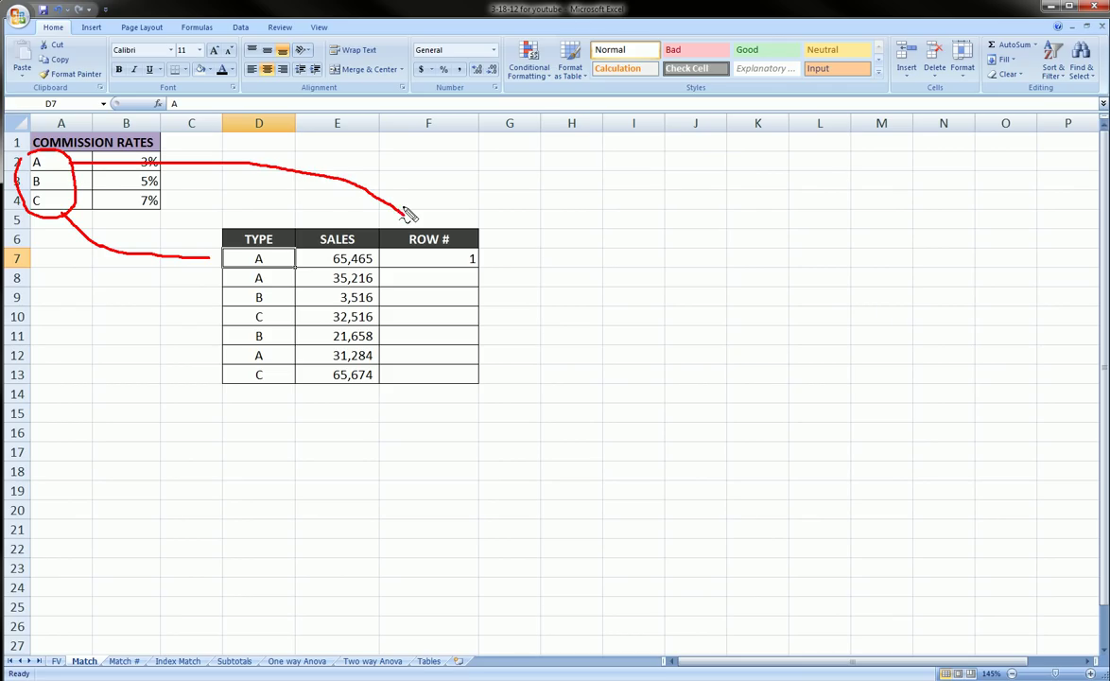
{"action": "left_click_drag", "start_coordinate": [388, 204], "coordinate": [454, 253]}
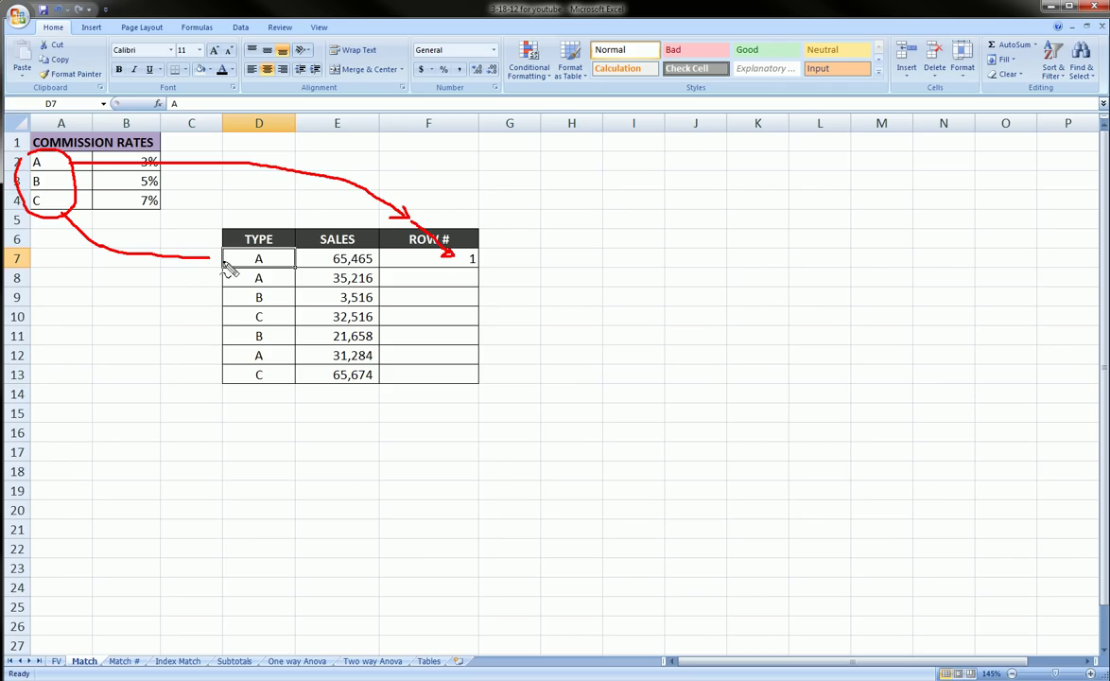
{"action": "left_click_drag", "start_coordinate": [251, 267], "coordinate": [274, 266]}
Enter =MATCH(D8,$A$2:$A$4,0) in F8 so it returns 1
{"action": "key", "text": "Escape"}
{"action": "left_click", "coordinate": [433, 278]}
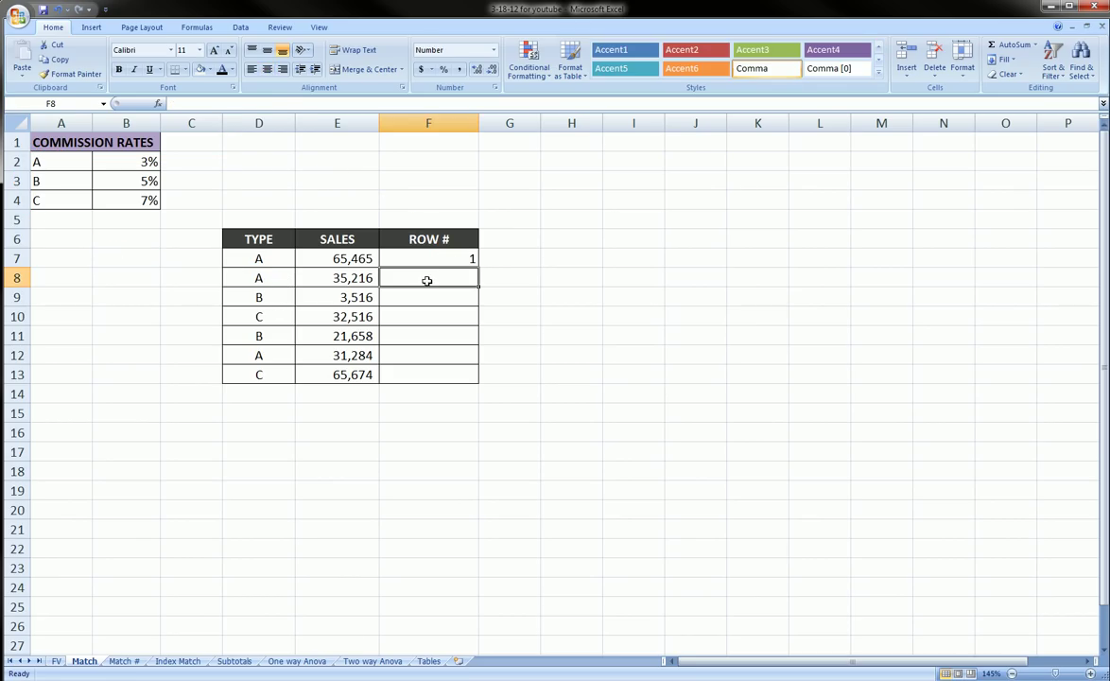
{"action": "type", "text": "=match("}
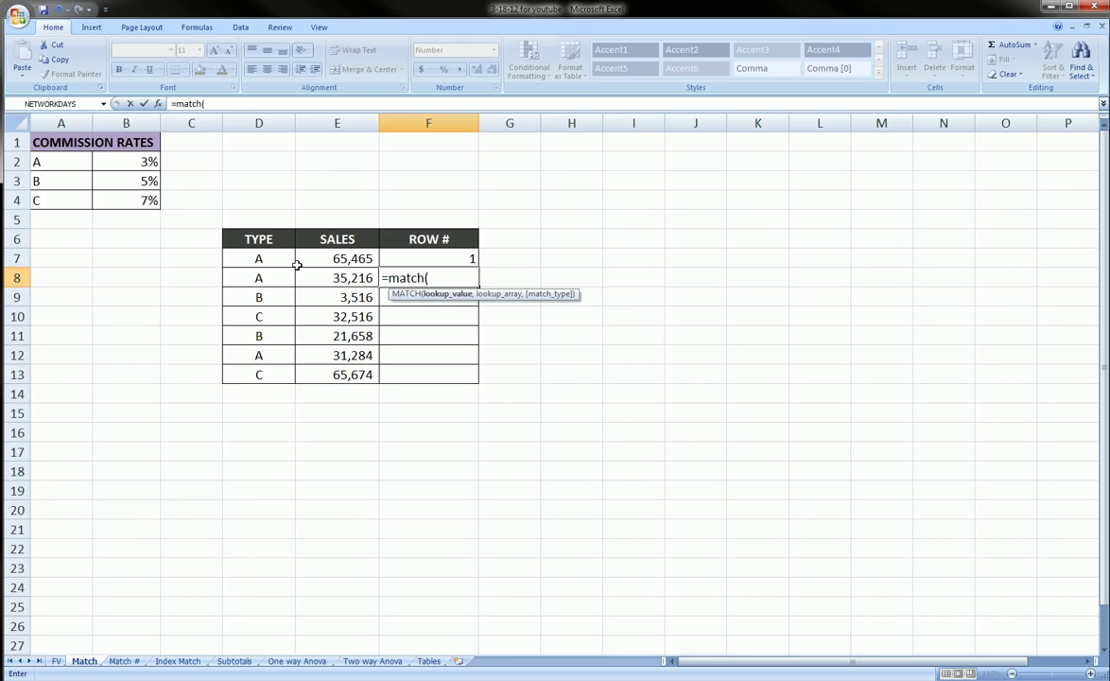
{"action": "left_click", "coordinate": [268, 281]}
{"action": "type", "text": ","}
{"action": "left_click_drag", "start_coordinate": [71, 162], "coordinate": [71, 199]}
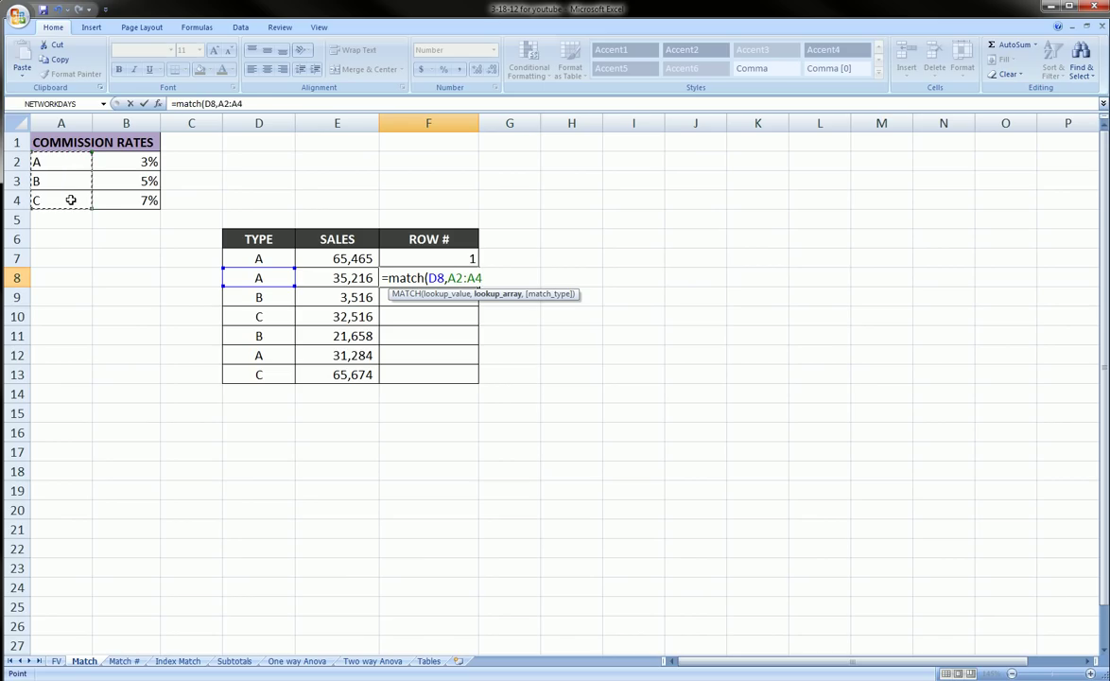
{"action": "key", "text": "F4"}
{"action": "type", "text": ","}
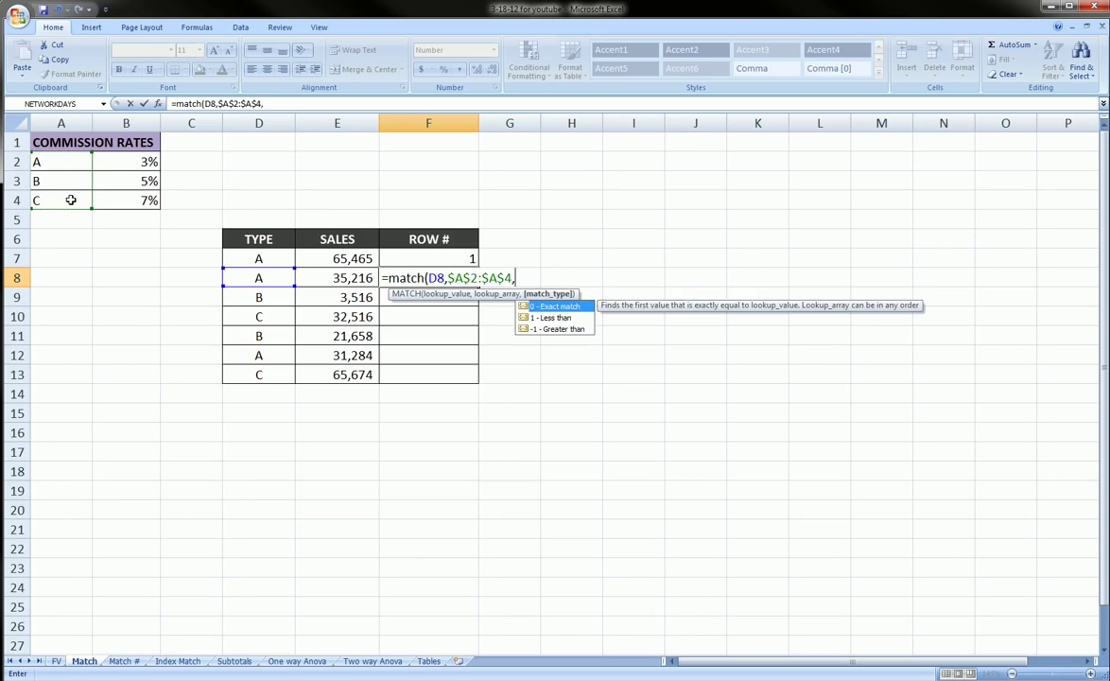
{"action": "type", "text": "0)"}
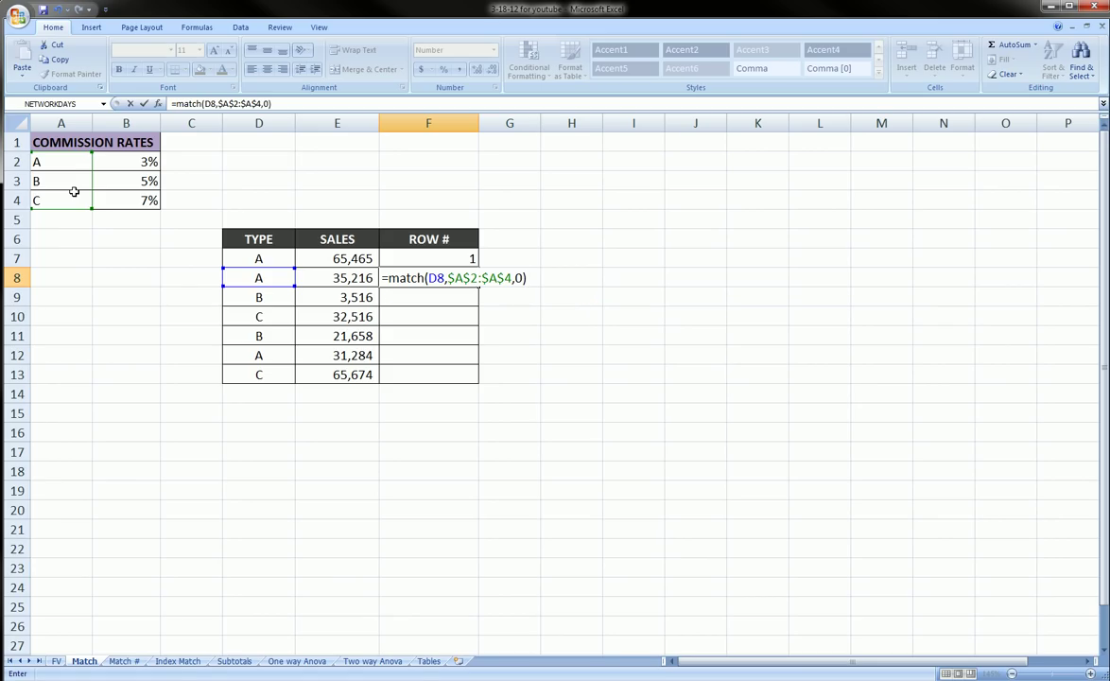
{"action": "key", "text": "Return"}
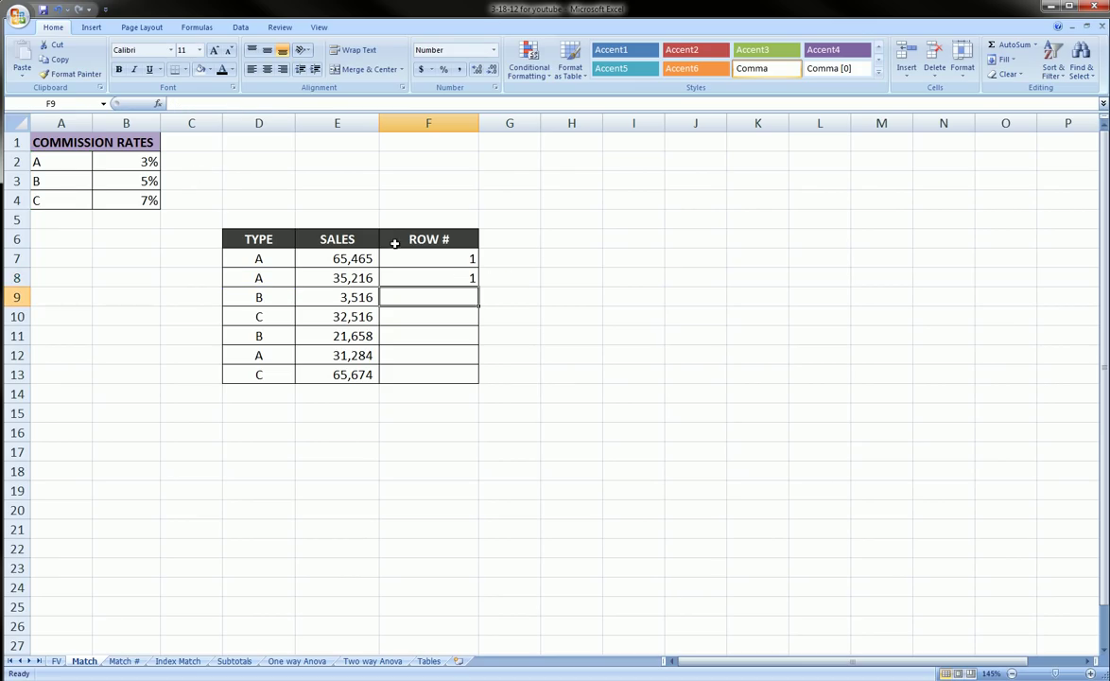
{"action": "left_click", "coordinate": [461, 278]}
Copy F8's formula down to F13, then mark how types B and C map to positions 2 and 3
{"action": "left_click_drag", "start_coordinate": [479, 287], "coordinate": [474, 382]}
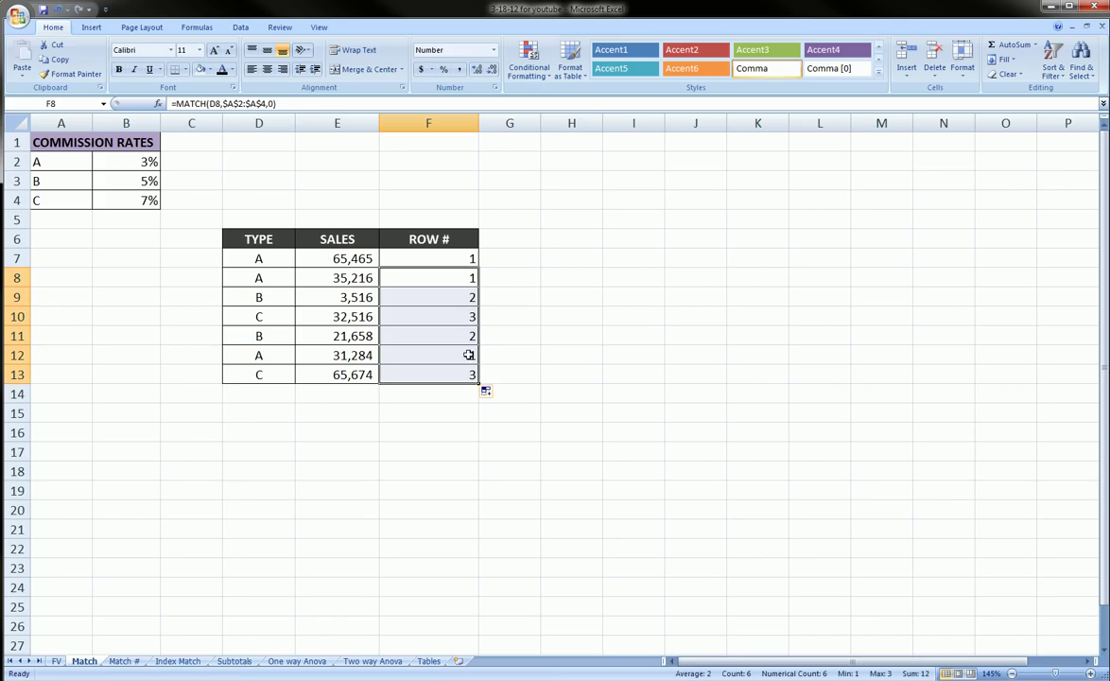
{"action": "left_click", "coordinate": [275, 298]}
{"action": "left_click_drag", "start_coordinate": [283, 297], "coordinate": [431, 295]}
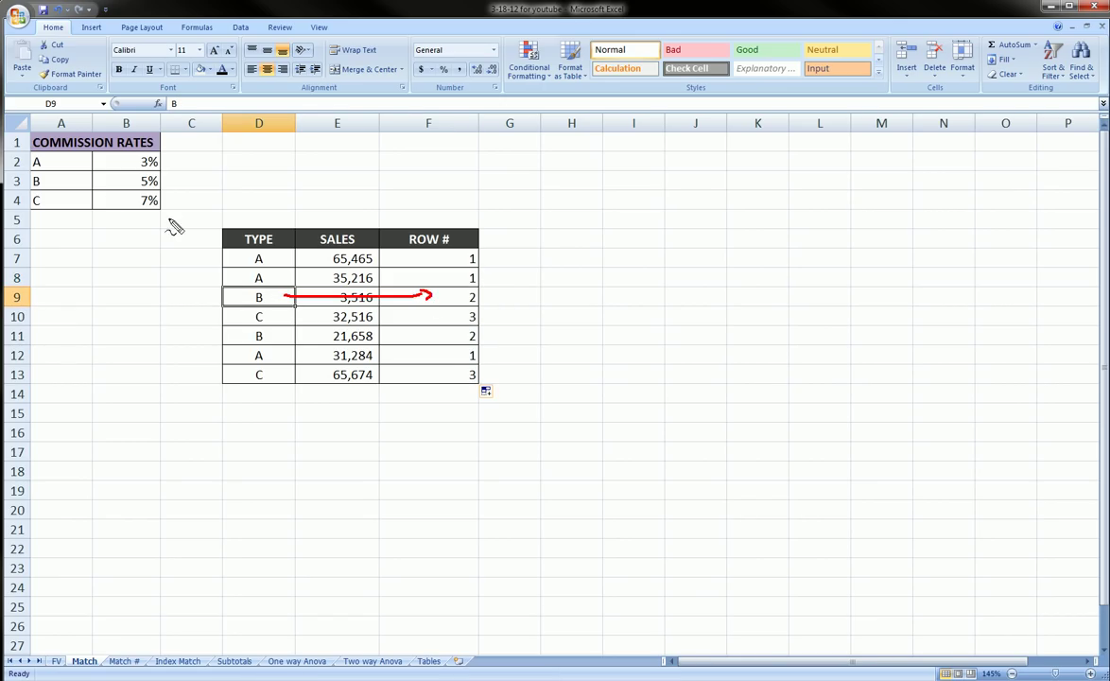
{"action": "mouse_move", "coordinate": [66, 179]}
{"action": "left_mouse_down"}
{"action": "mouse_move", "coordinate": [188, 174]}
{"action": "mouse_move", "coordinate": [205, 189]}
{"action": "left_mouse_up"}
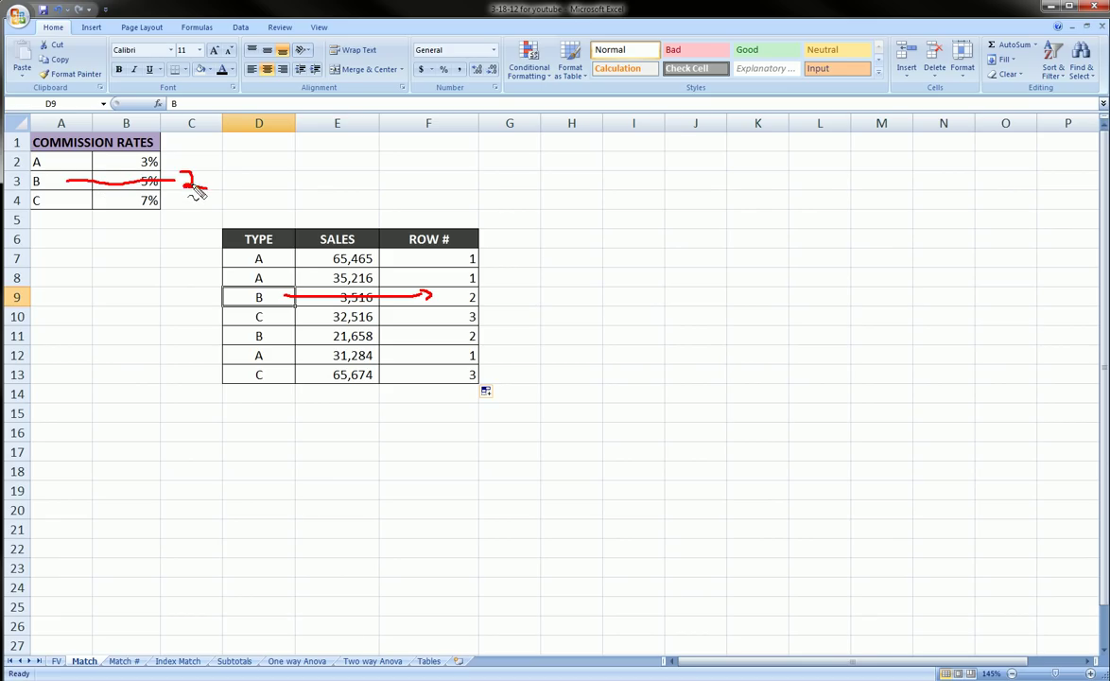
{"action": "mouse_move", "coordinate": [276, 320]}
{"action": "left_mouse_down"}
{"action": "mouse_move", "coordinate": [431, 313]}
{"action": "mouse_move", "coordinate": [436, 328]}
{"action": "mouse_move", "coordinate": [423, 318]}
{"action": "left_mouse_up"}
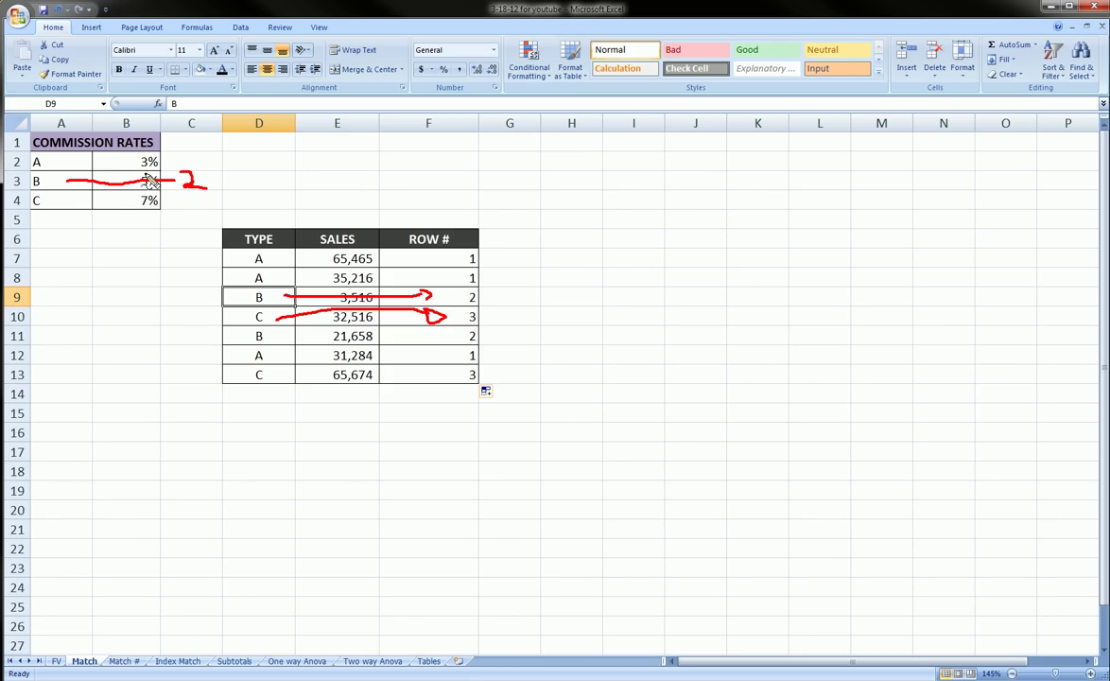
{"action": "mouse_move", "coordinate": [68, 200]}
{"action": "left_mouse_down"}
{"action": "mouse_move", "coordinate": [198, 195]}
{"action": "mouse_move", "coordinate": [185, 211]}
{"action": "left_mouse_up"}
{"action": "key", "text": "Escape"}
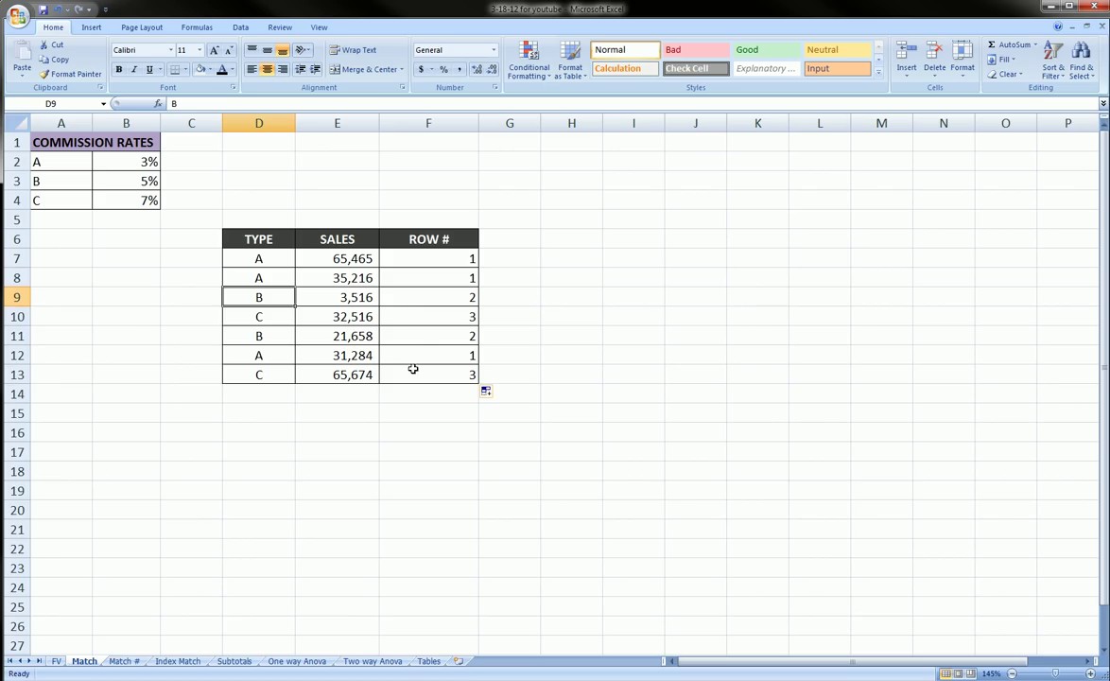
{"action": "left_click", "coordinate": [285, 339]}
{"action": "left_click", "coordinate": [427, 339]}
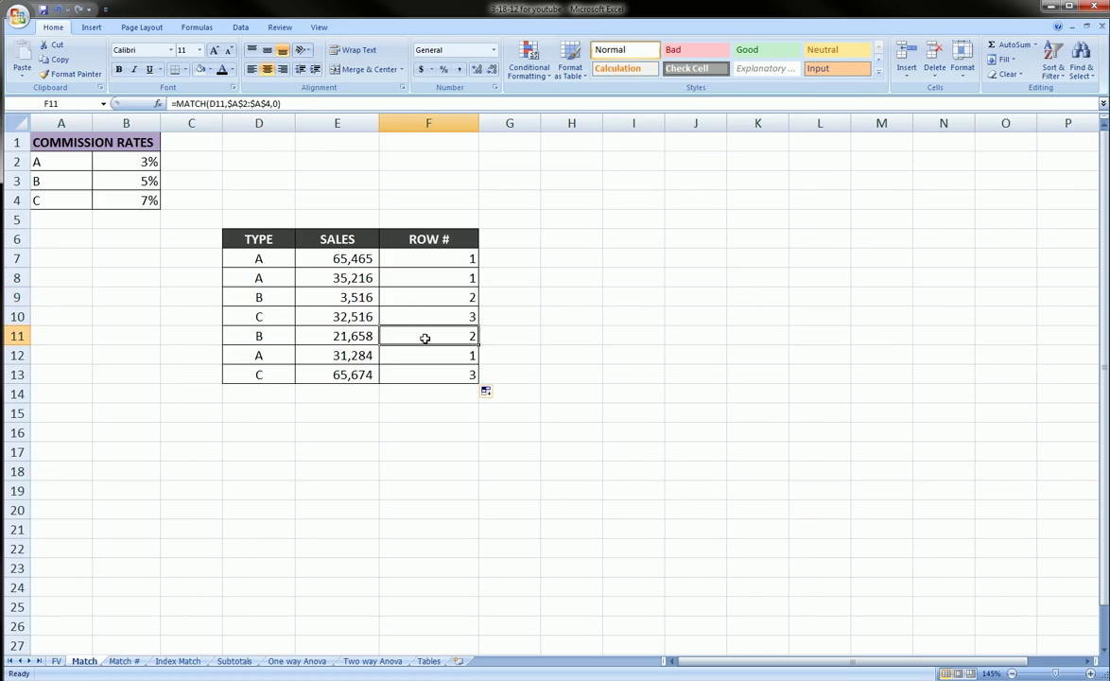
{"action": "left_click", "coordinate": [409, 357]}
{"action": "left_click", "coordinate": [272, 377]}
{"action": "left_click", "coordinate": [426, 373]}
{"action": "key", "text": "Down"}
{"action": "key", "text": "Down"}
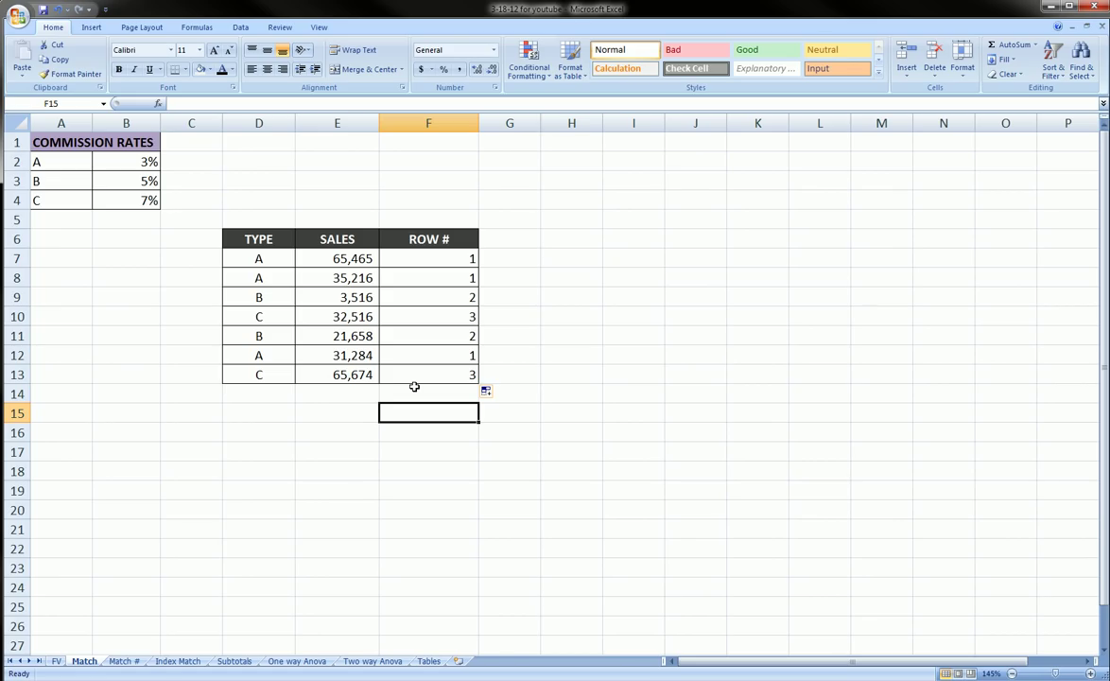
{"action": "left_click_drag", "start_coordinate": [271, 259], "coordinate": [258, 371]}
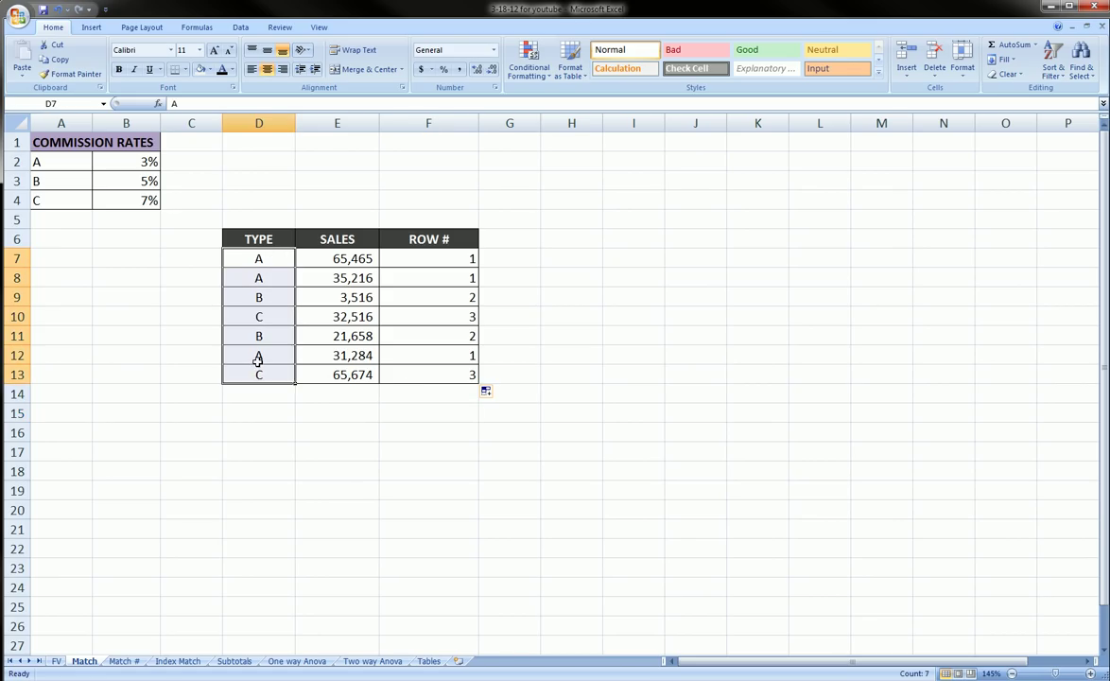
{"action": "mouse_move", "coordinate": [207, 261]}
{"action": "left_mouse_down"}
{"action": "mouse_move", "coordinate": [236, 236]}
{"action": "mouse_move", "coordinate": [268, 401]}
{"action": "mouse_move", "coordinate": [221, 230]}
{"action": "mouse_move", "coordinate": [268, 253]}
{"action": "mouse_move", "coordinate": [251, 288]}
{"action": "left_mouse_up"}
{"action": "key", "text": "e"}
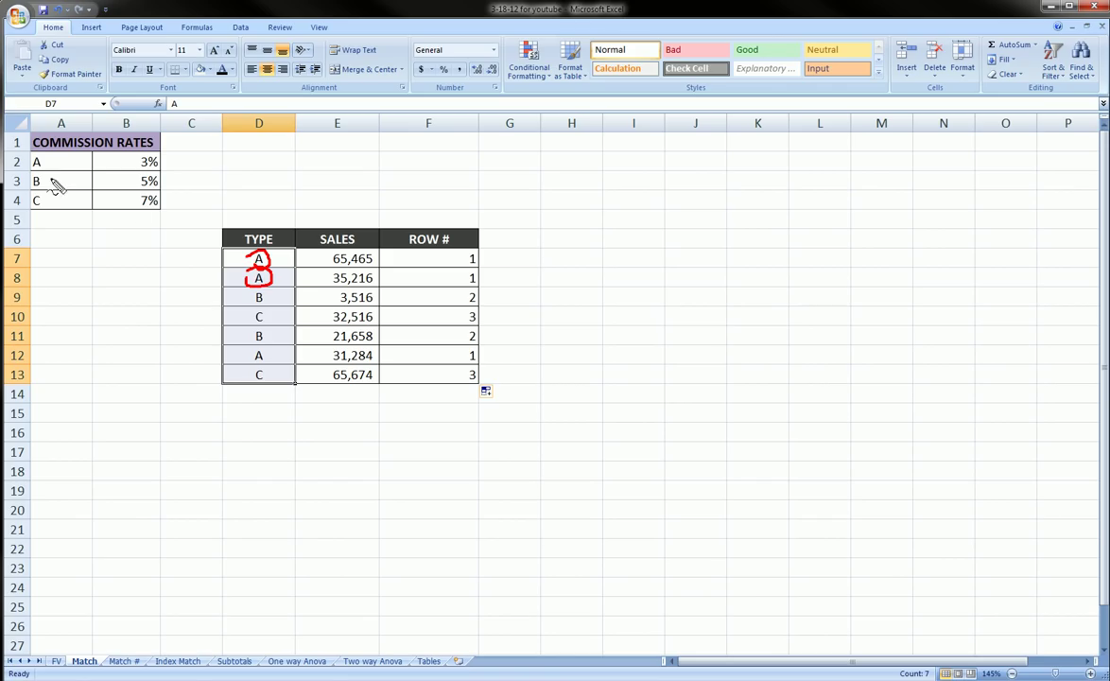
{"action": "mouse_move", "coordinate": [36, 154]}
{"action": "left_mouse_down"}
{"action": "mouse_move", "coordinate": [35, 216]}
{"action": "mouse_move", "coordinate": [43, 187]}
{"action": "left_mouse_up"}
{"action": "key", "text": "Escape"}
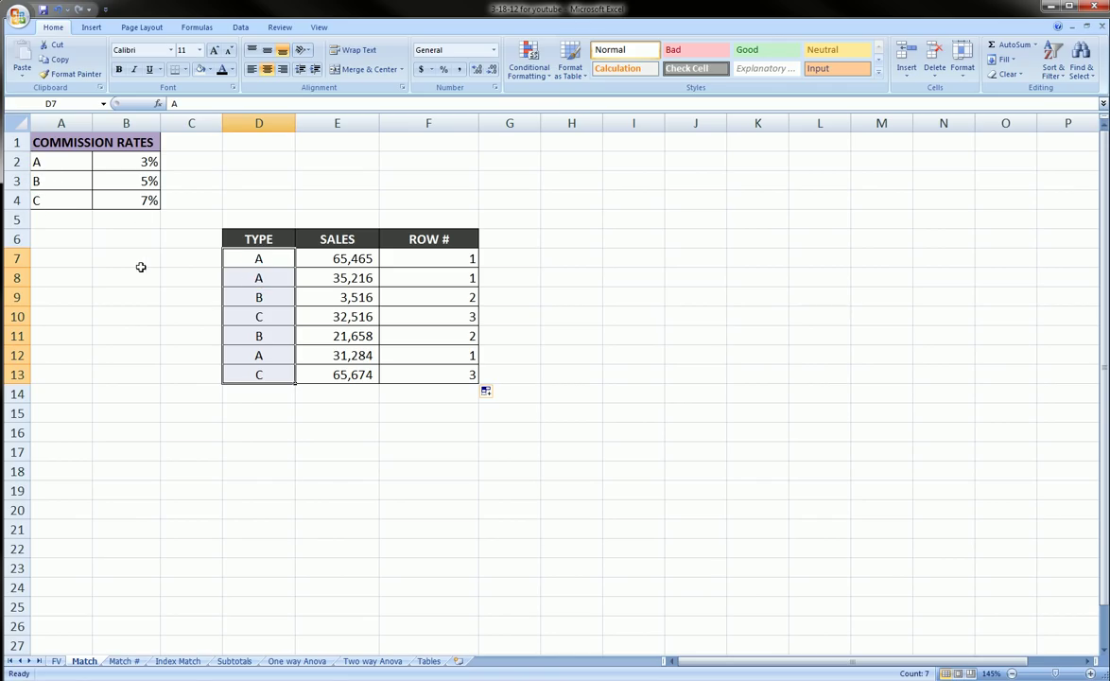